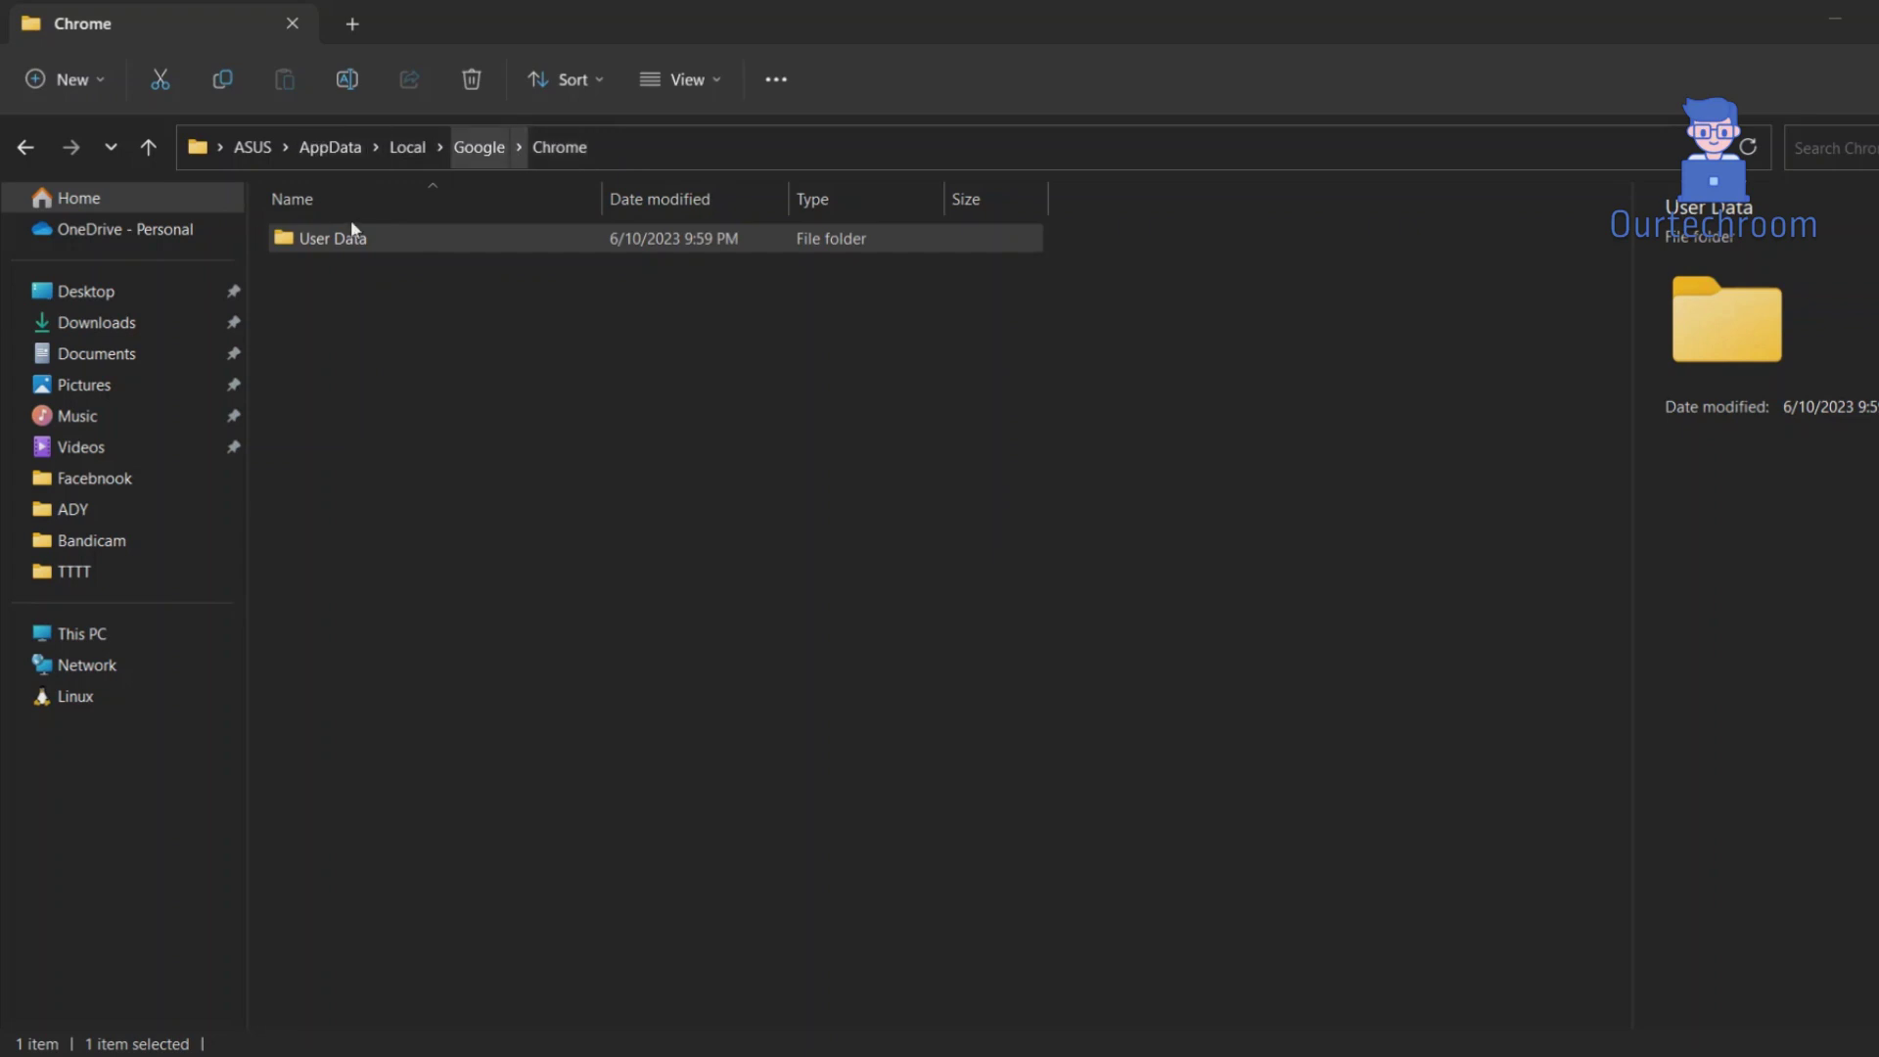
Step: Go into Chrome's User Data folder and then into the Profile 1 folder
double_click(380, 239)
scroll(438, 432, down, 2)
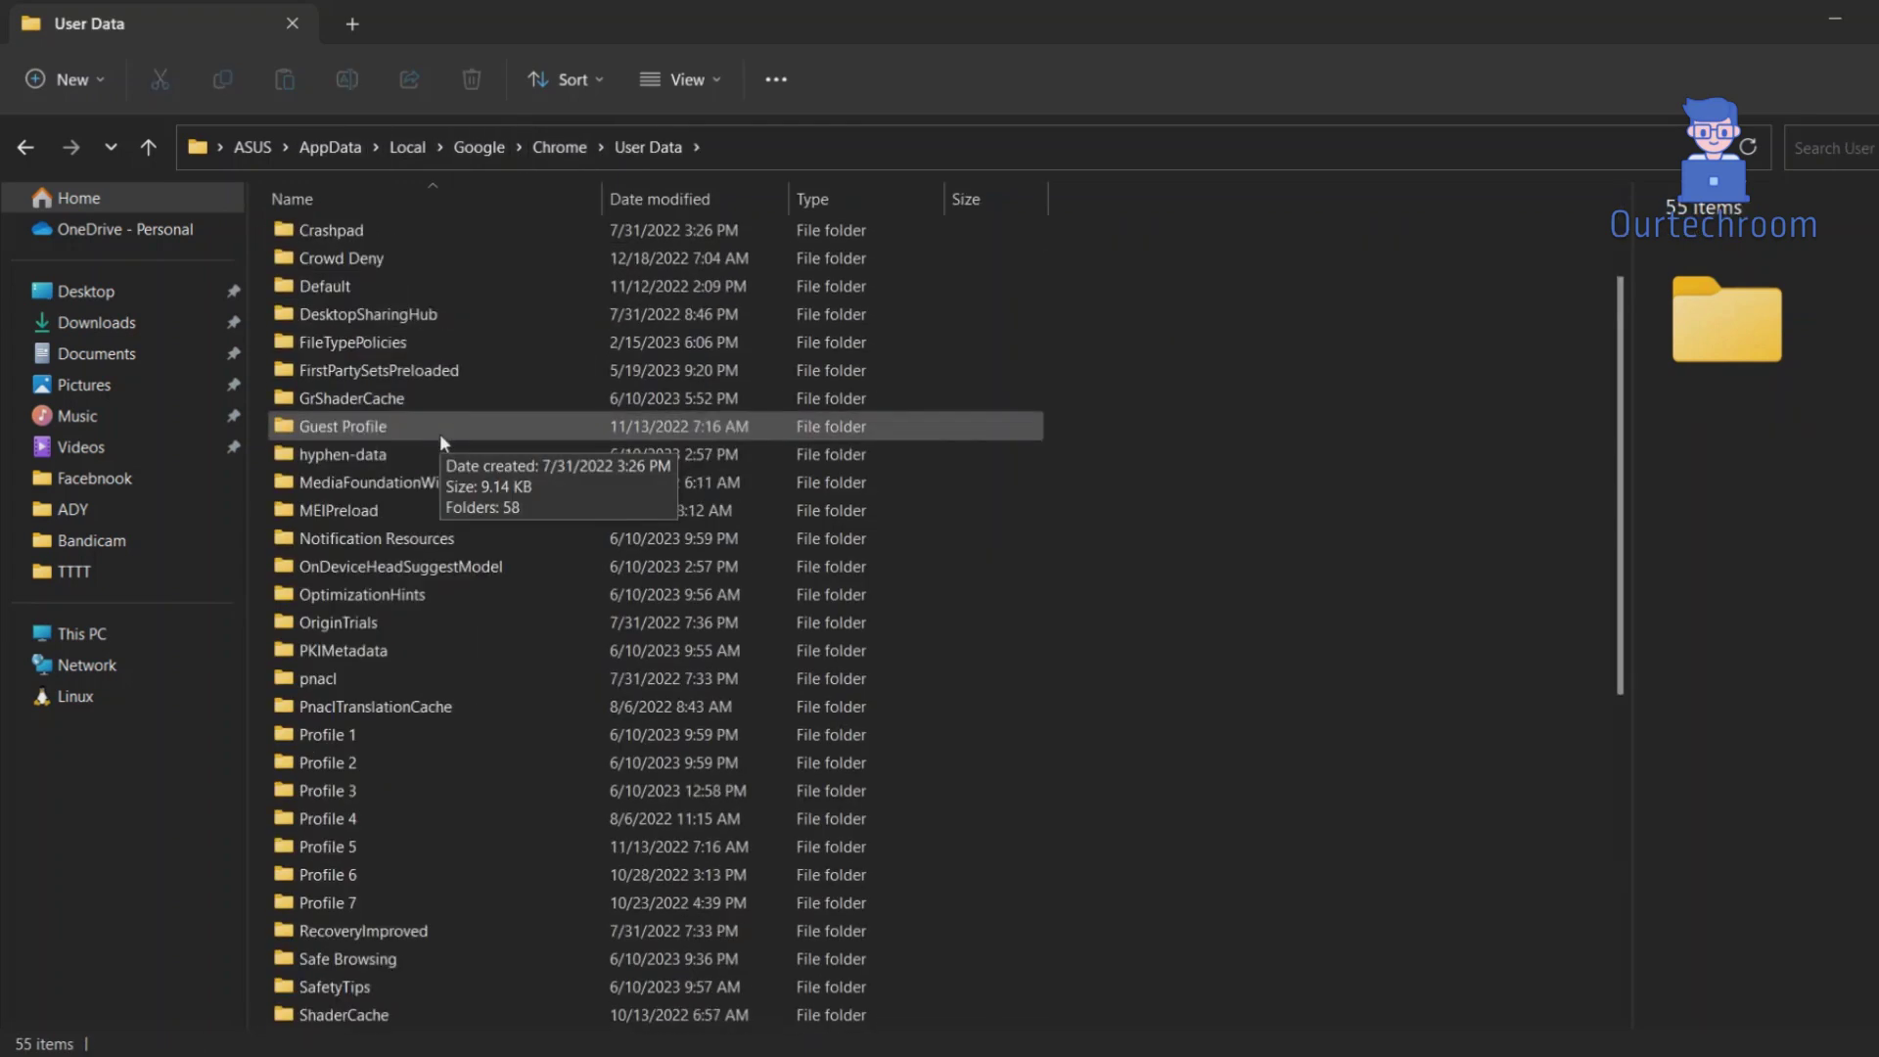
scroll(532, 453, down, 1)
scroll(525, 457, up, 3)
scroll(524, 462, down, 1)
scroll(524, 462, down, 3)
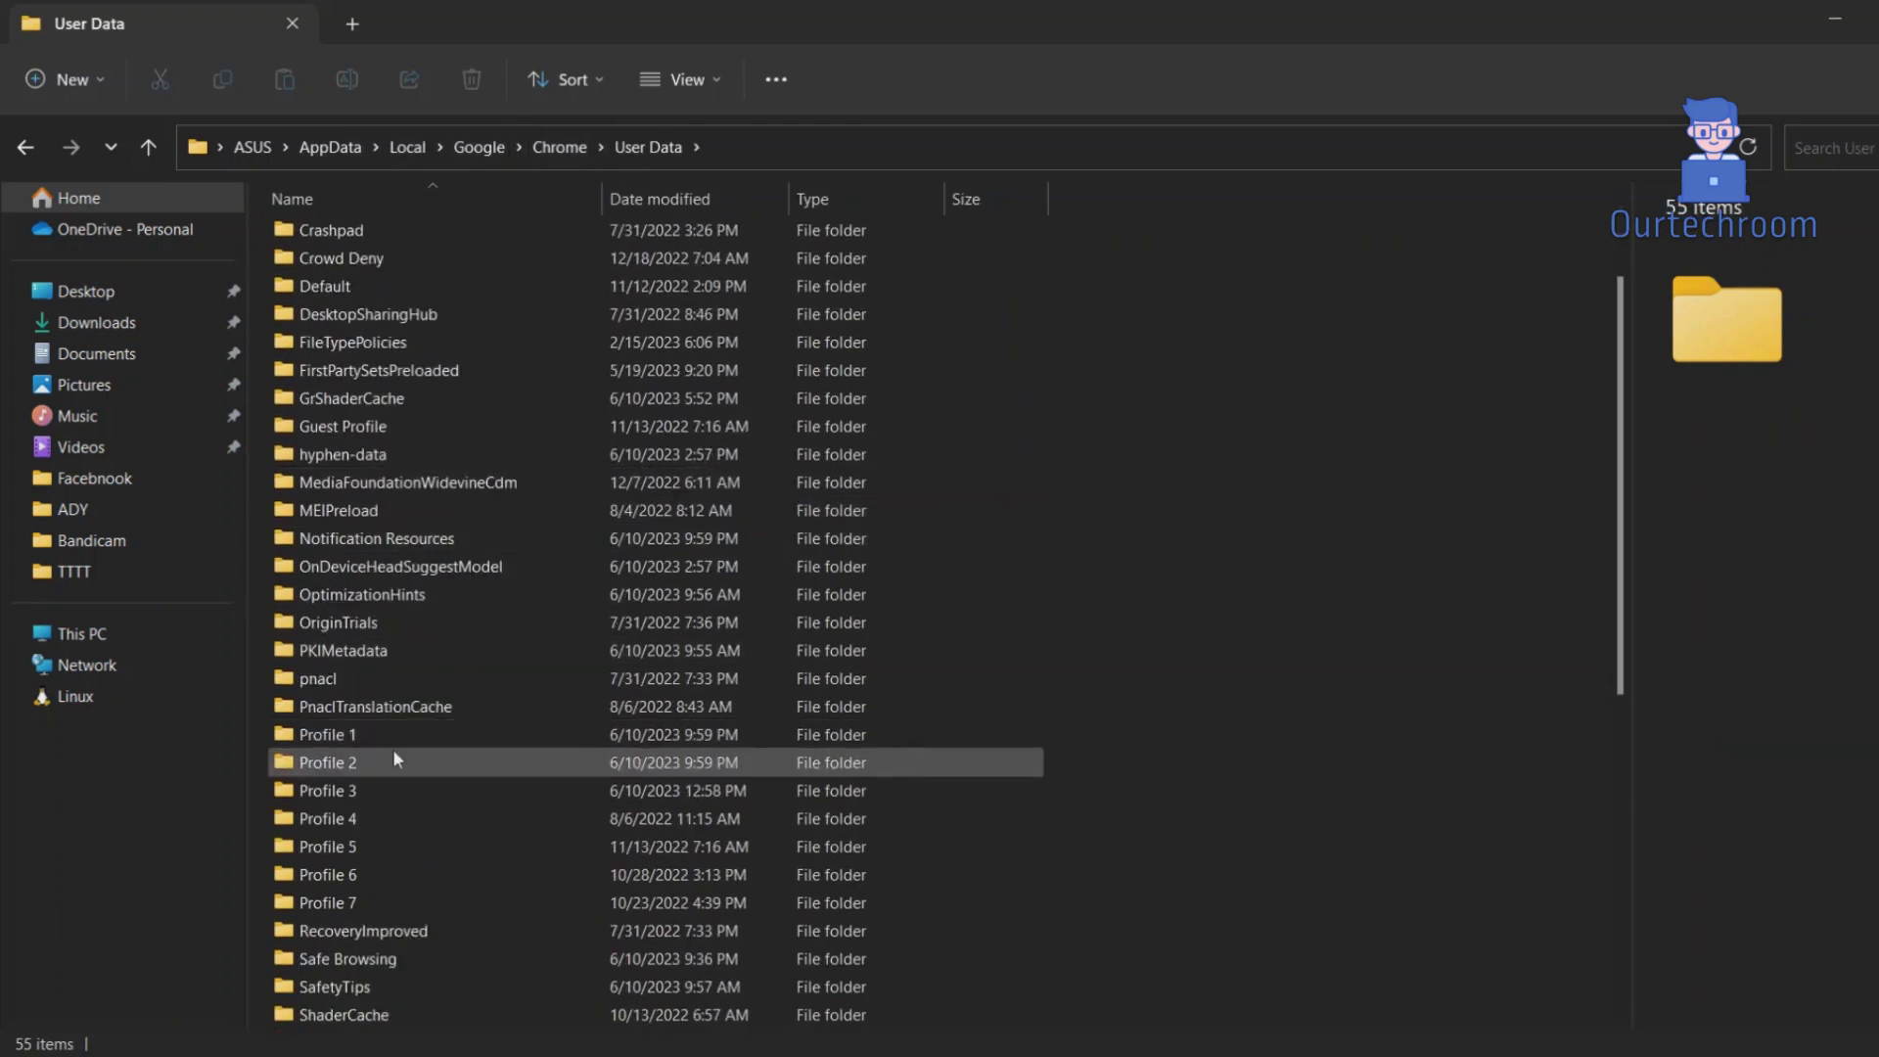
click(383, 756)
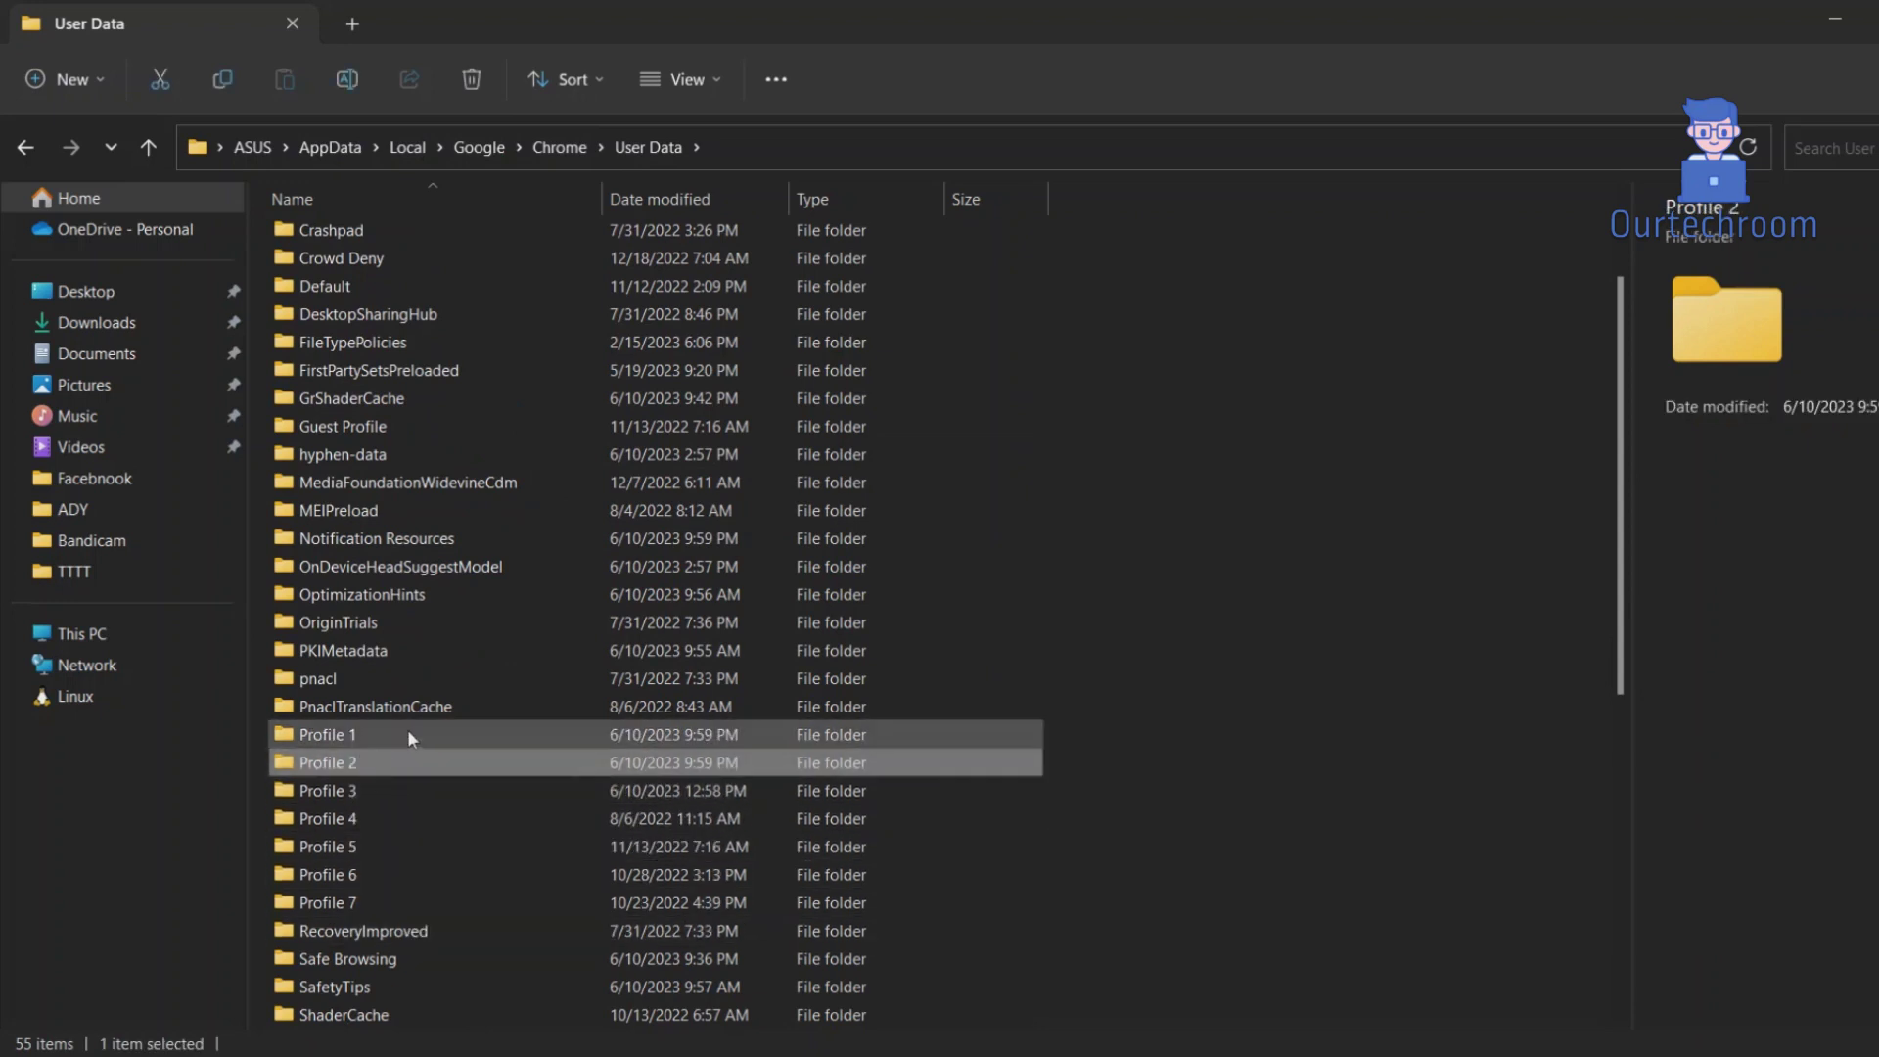
double_click(407, 732)
Step: Browse Profile 1's items such as databases, Cache, coupon_db, Code Cache and GCM Store
click(352, 458)
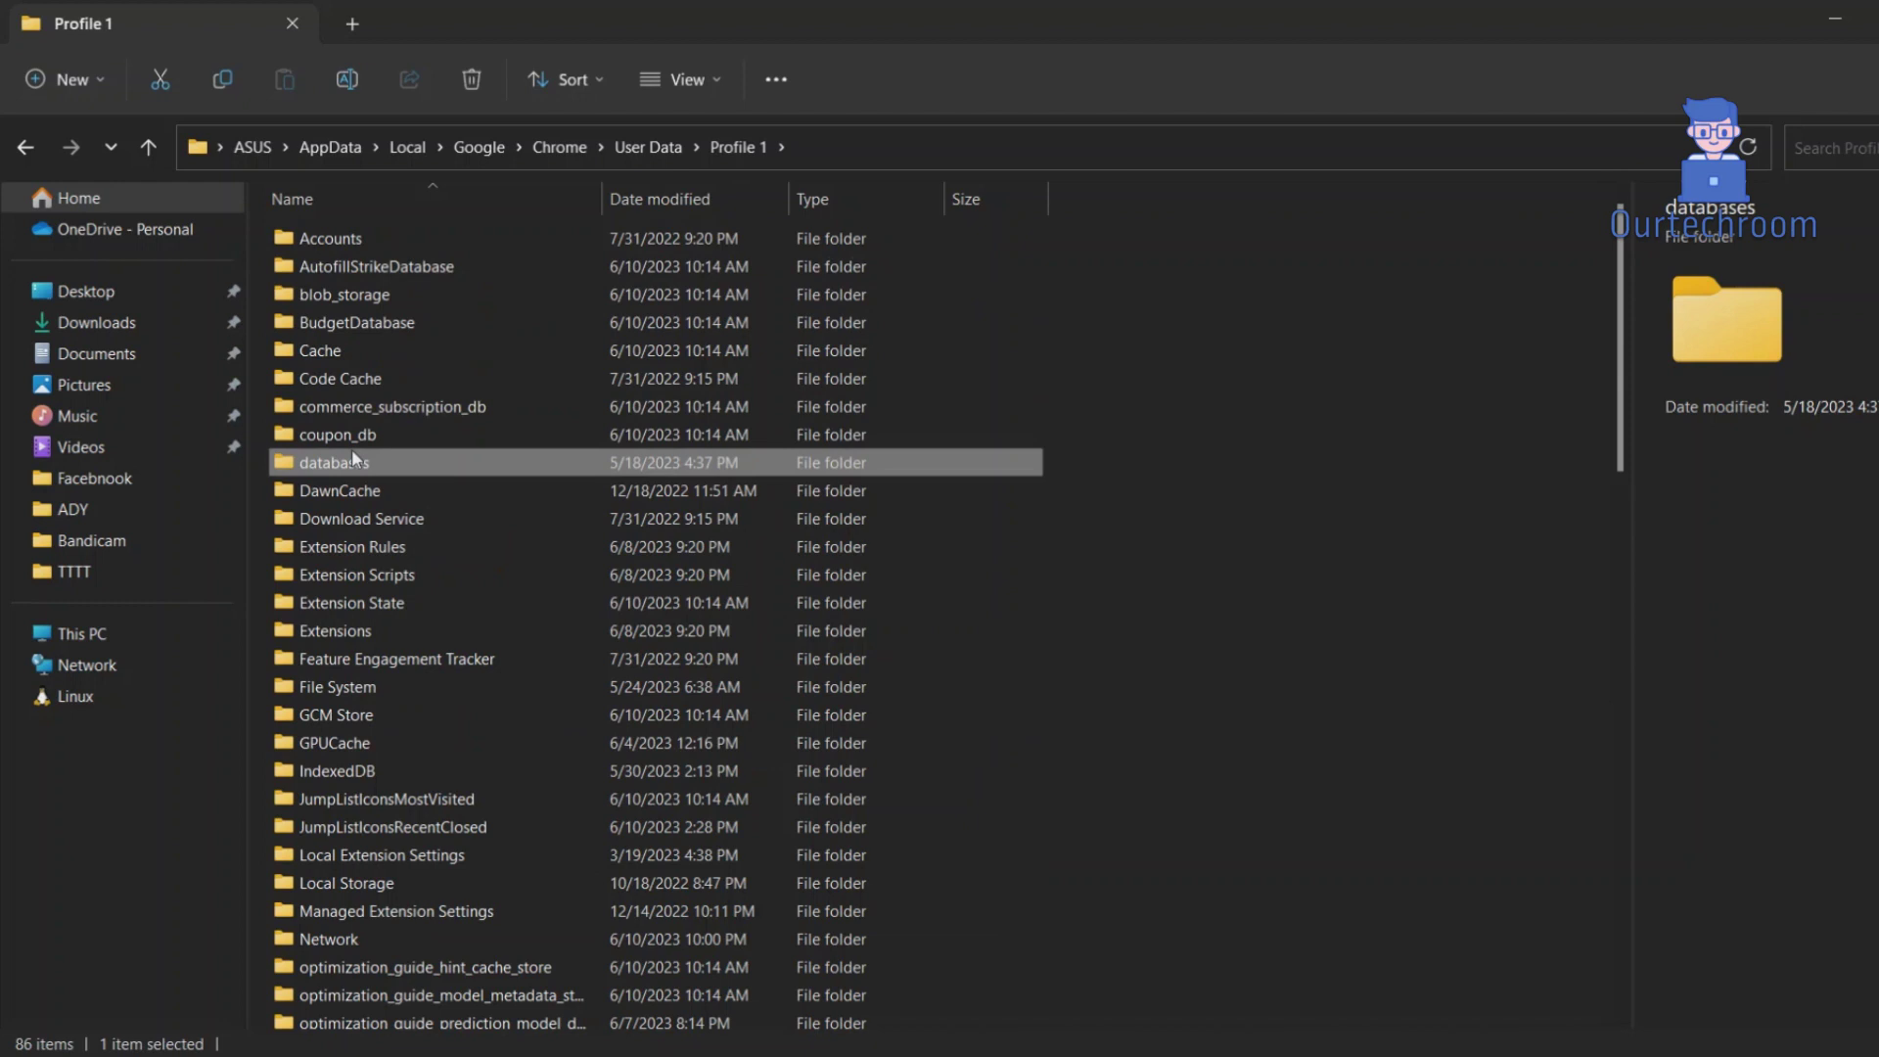
key(c)
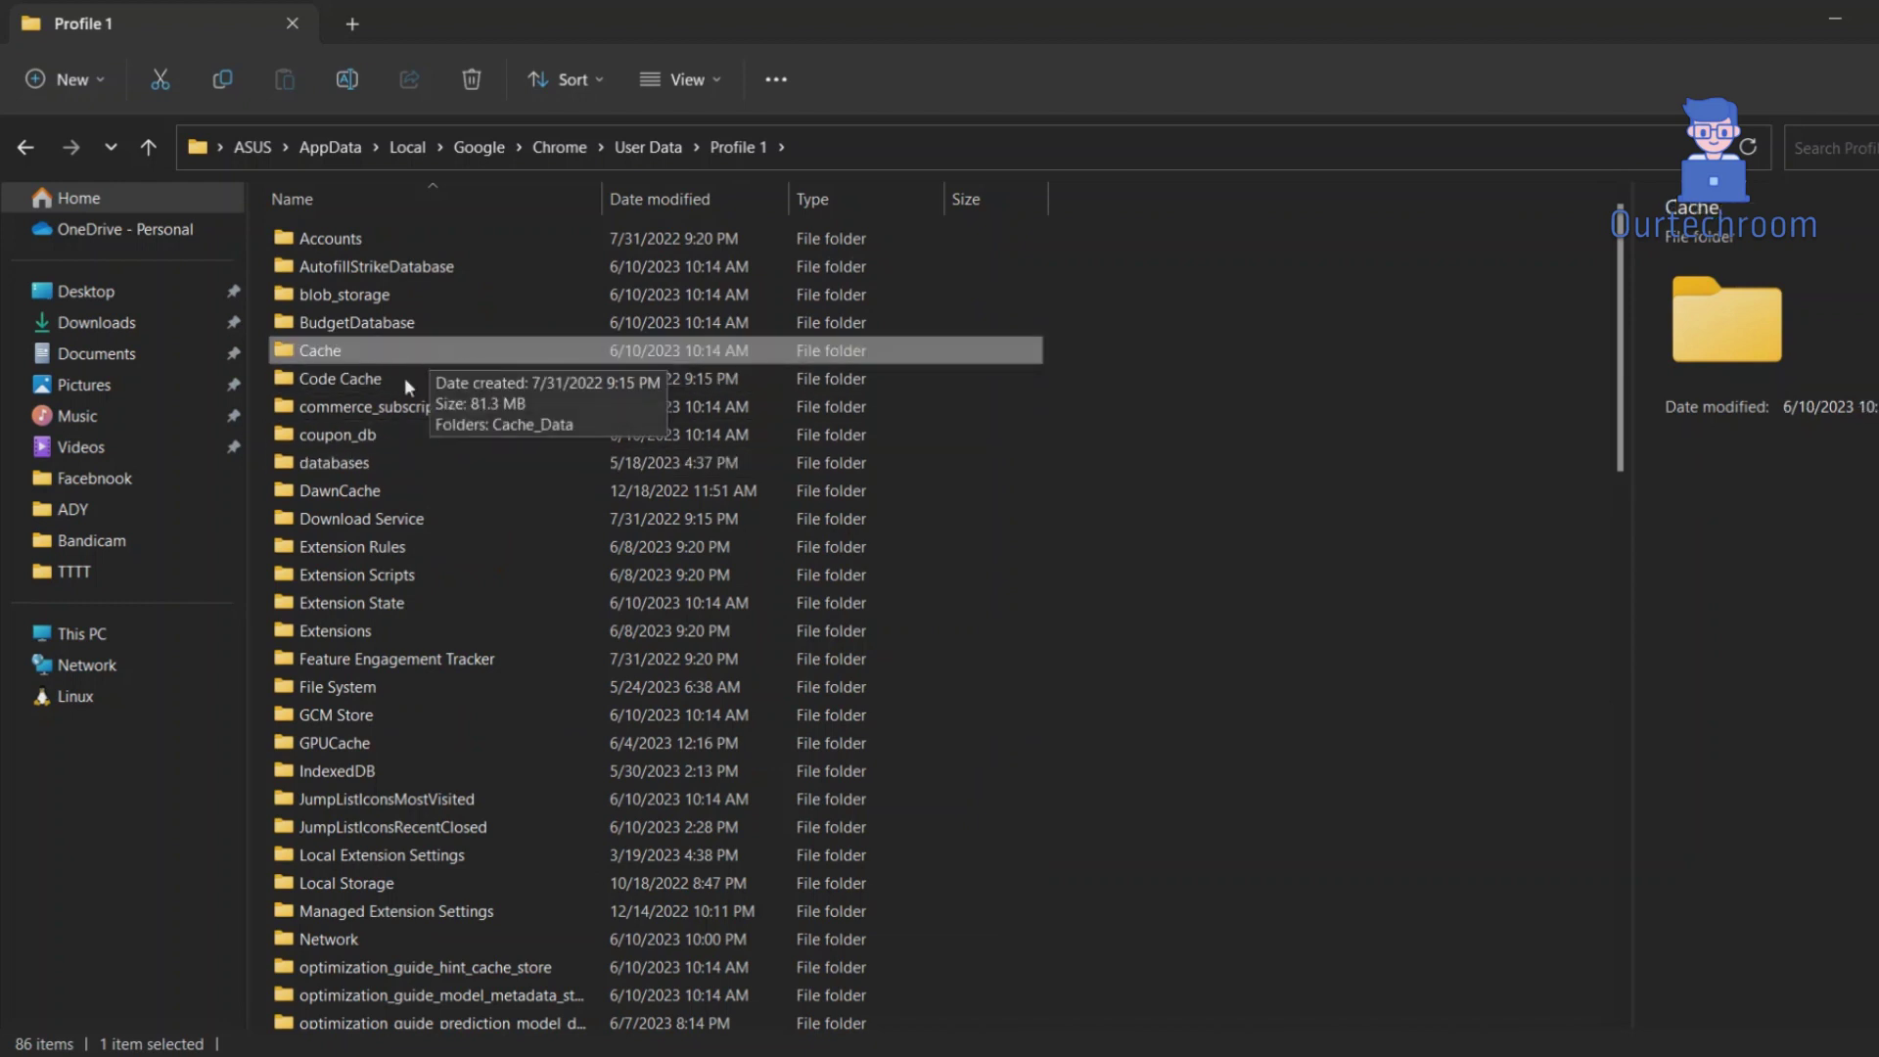
click(369, 426)
key(c)
key(c)
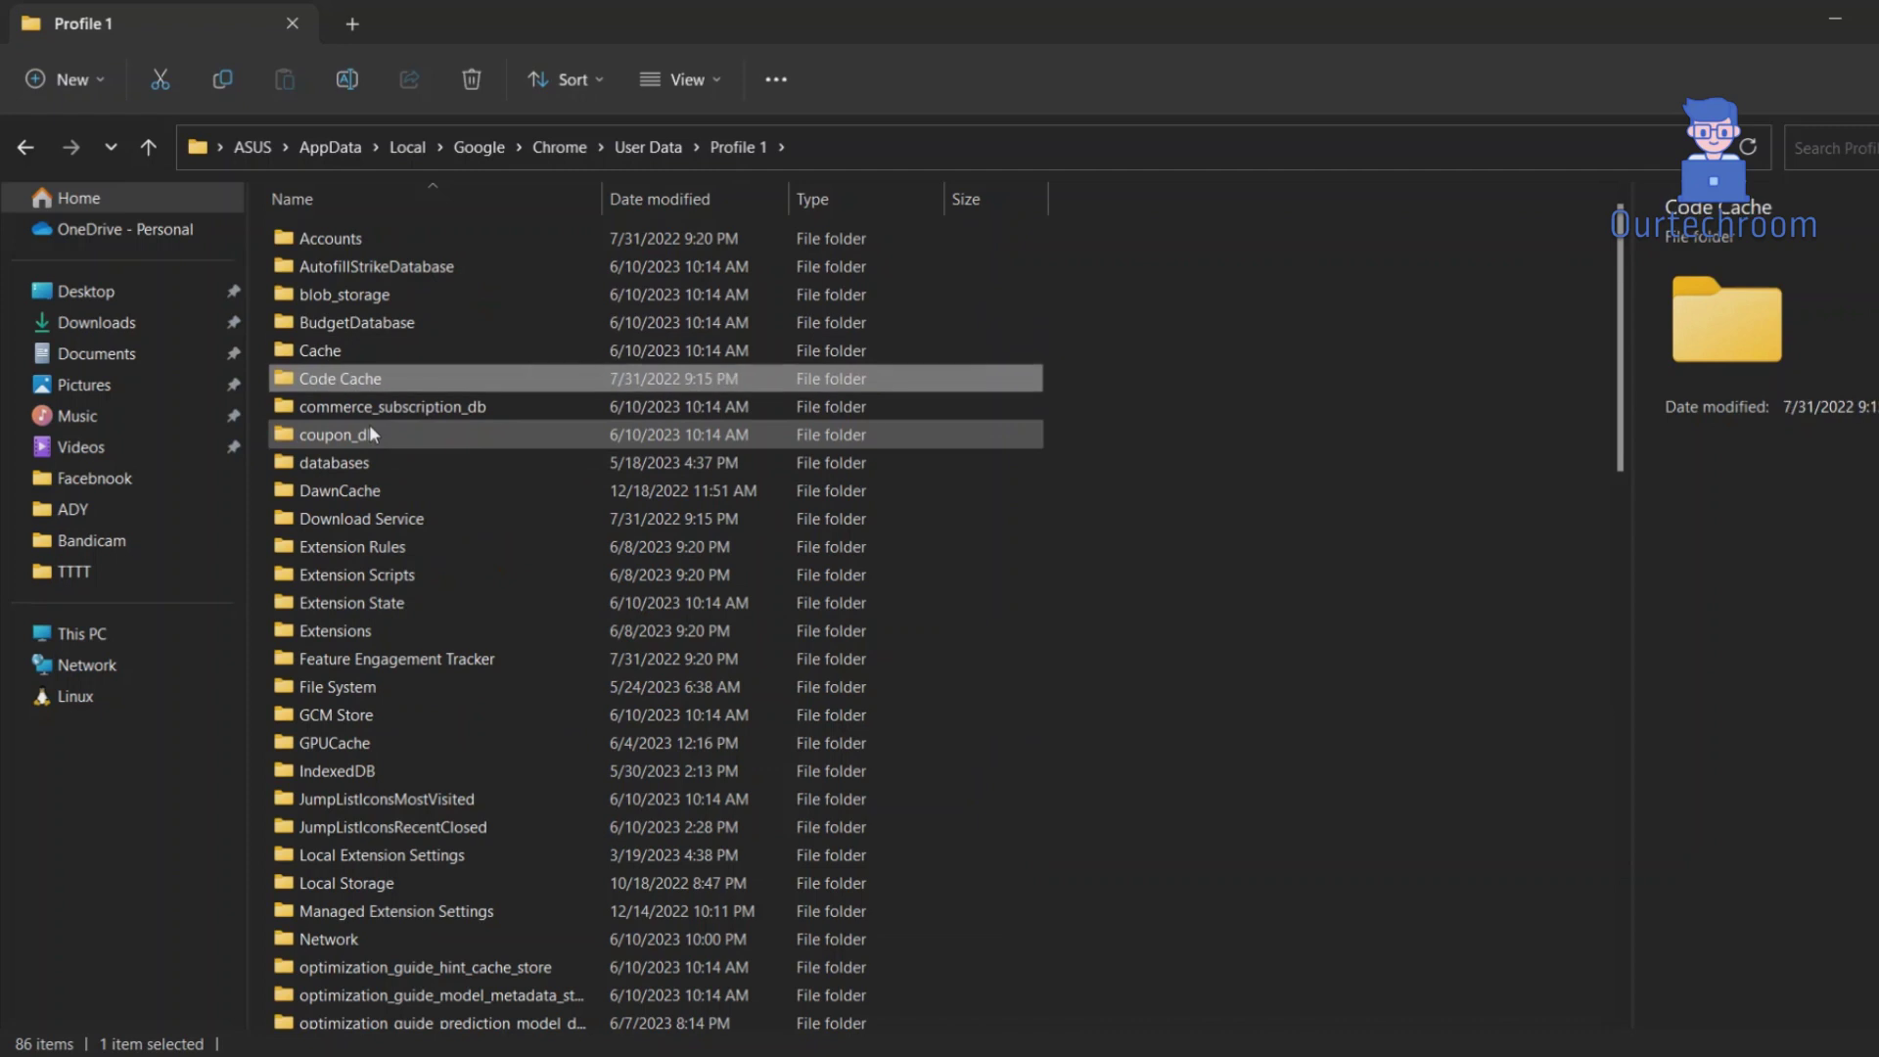
key(c)
key(c)
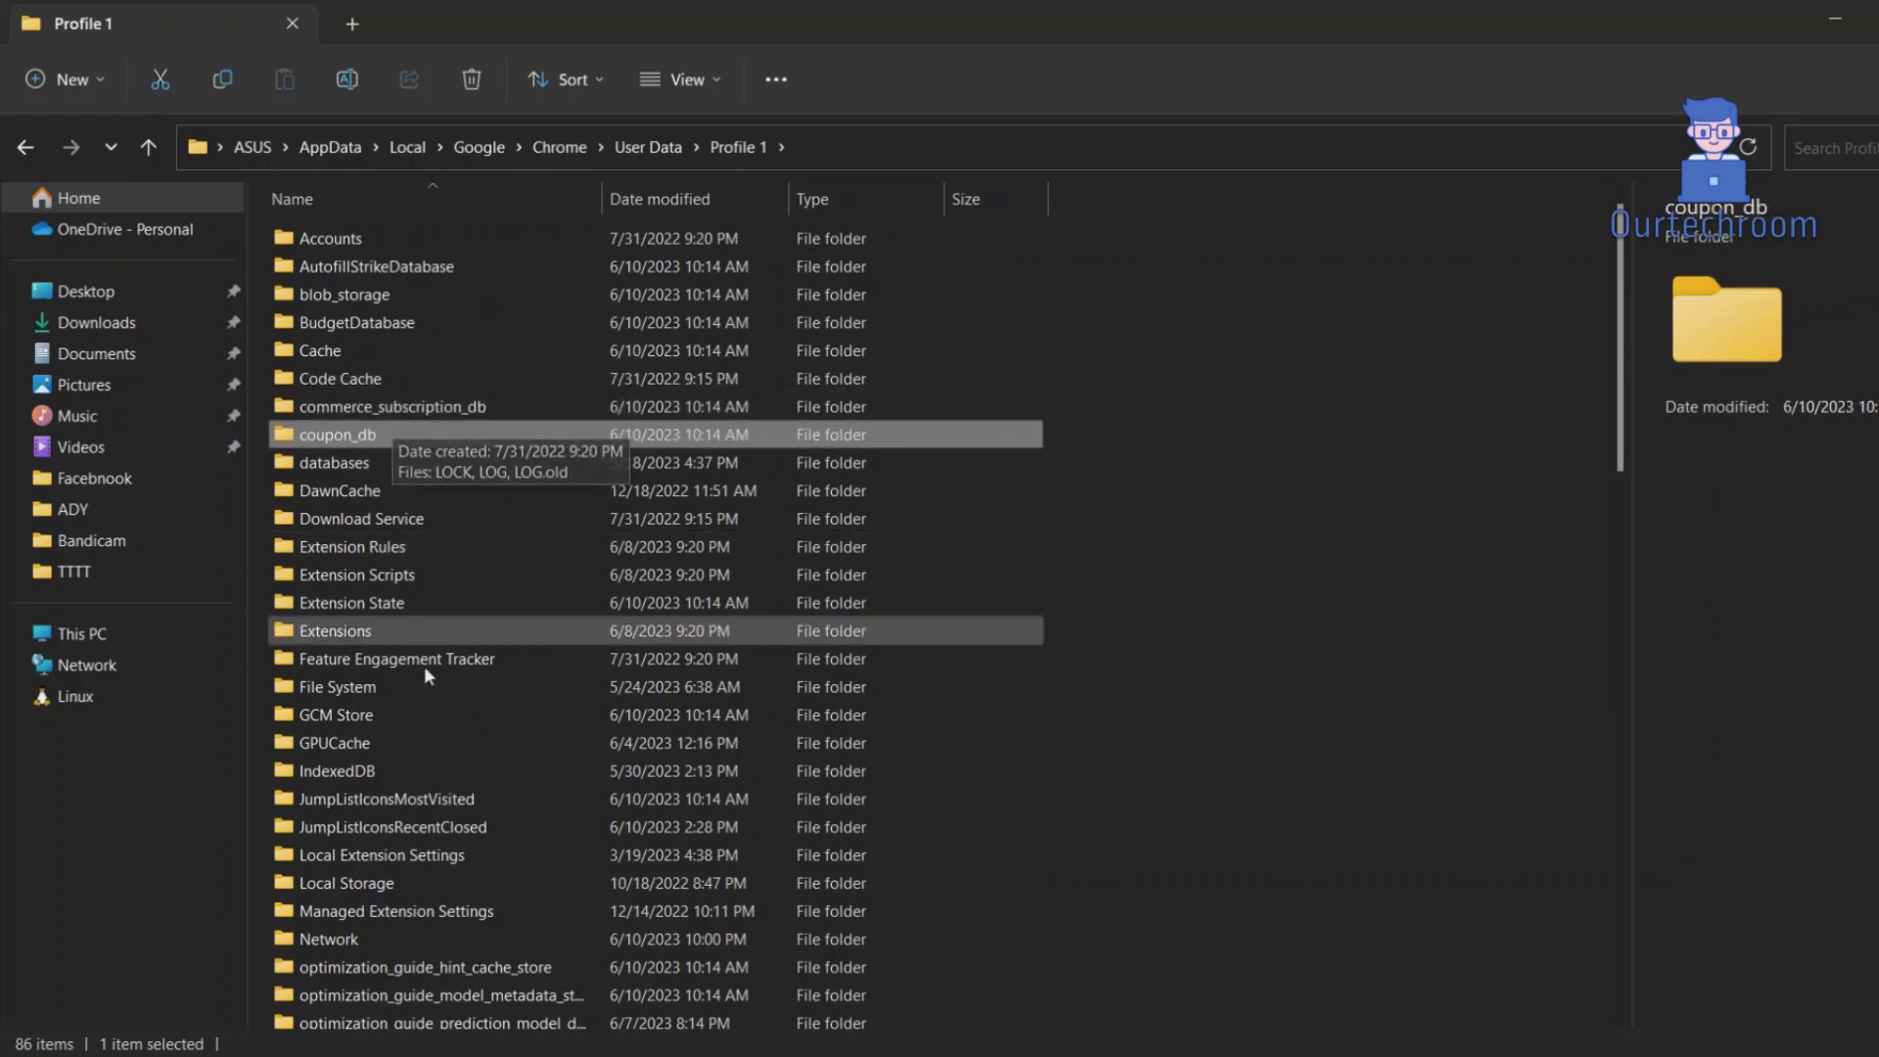
click(417, 715)
key(h)
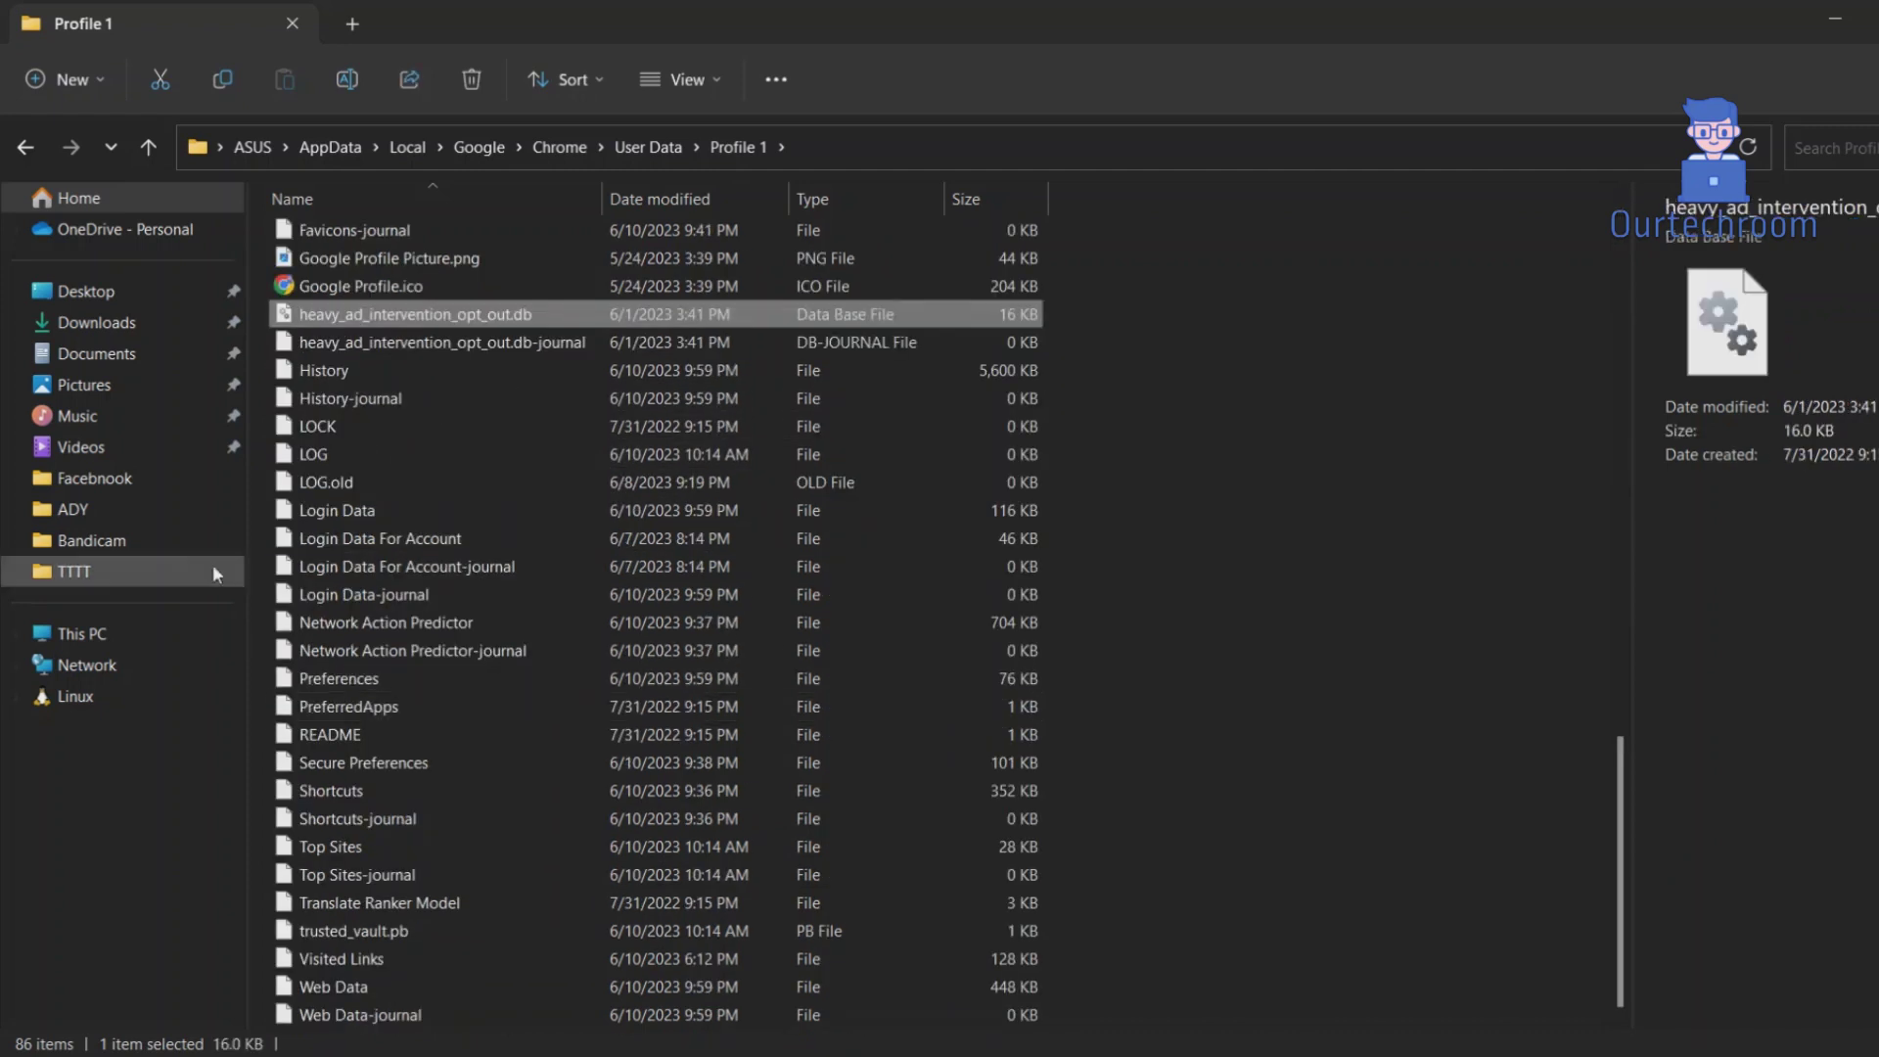
Step: Continue through History, Extension Rules, Extensions, Bookmarks, Extension Cookies and Safe Browsing Network
click(317, 369)
key(e)
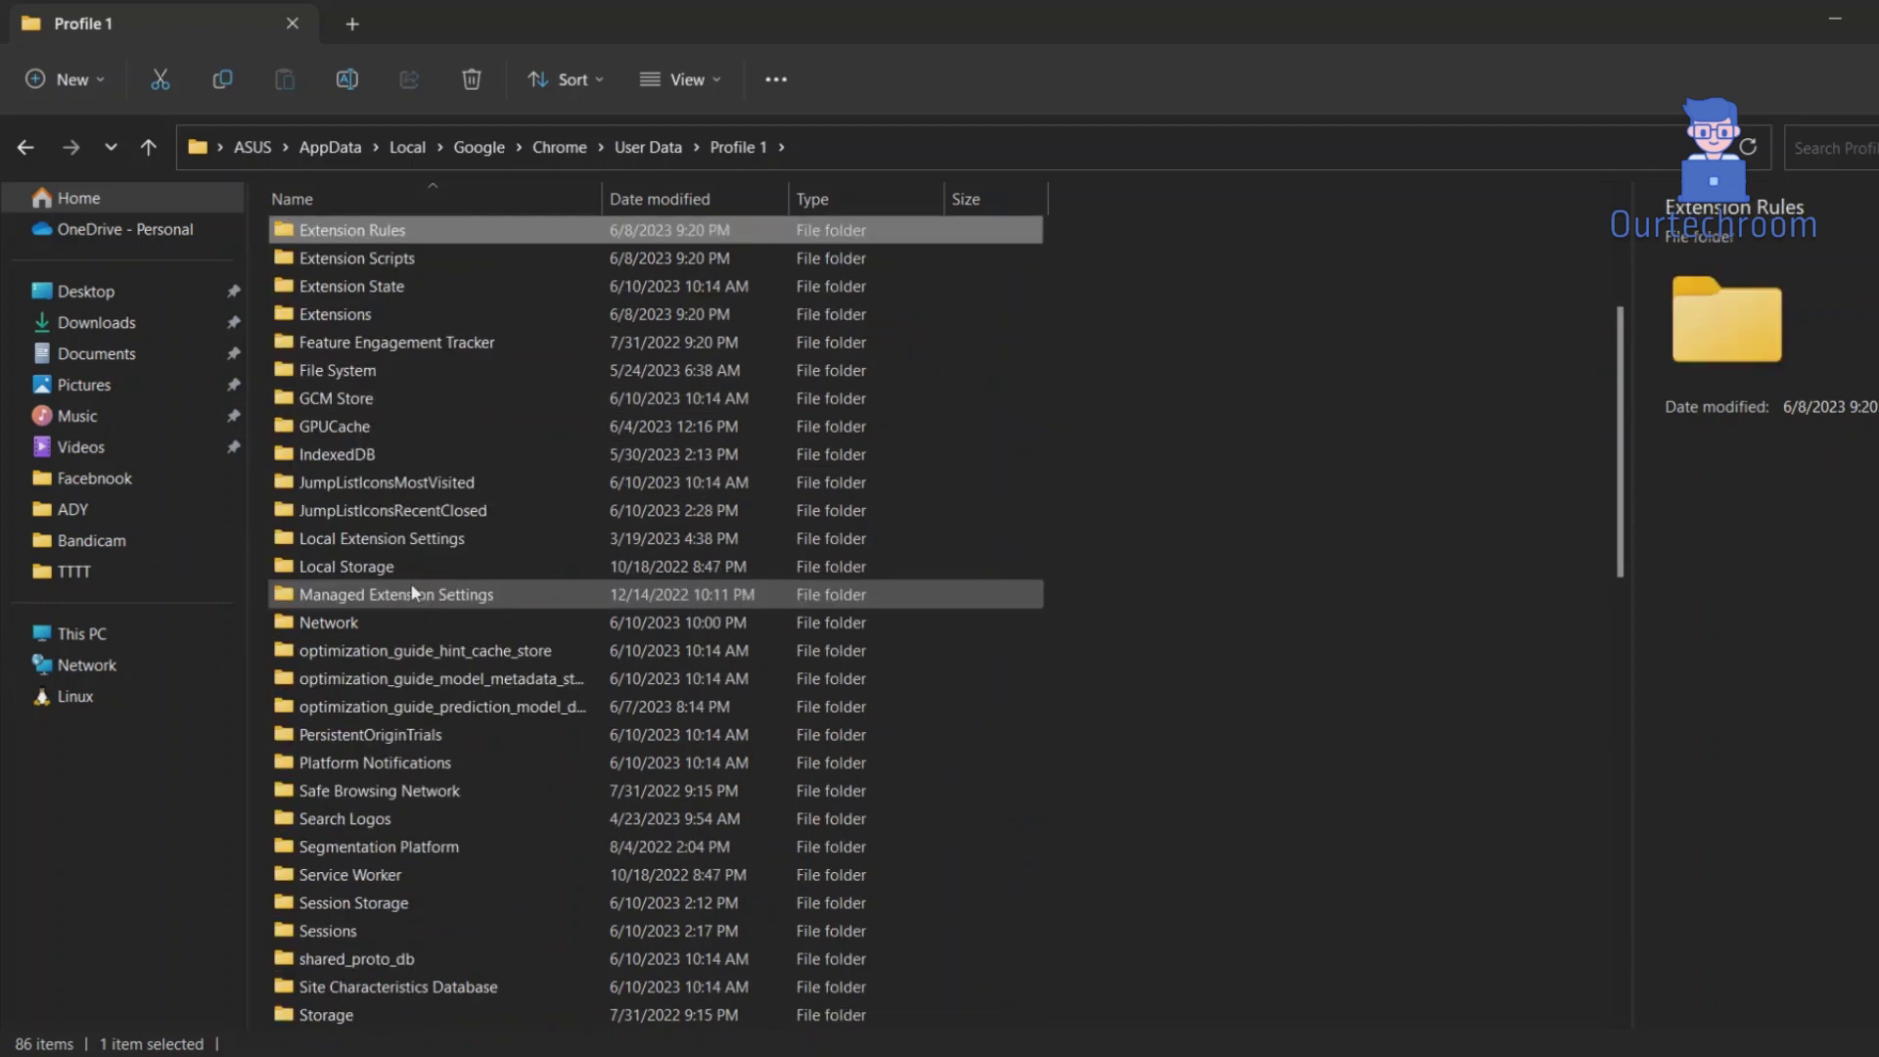
click(352, 314)
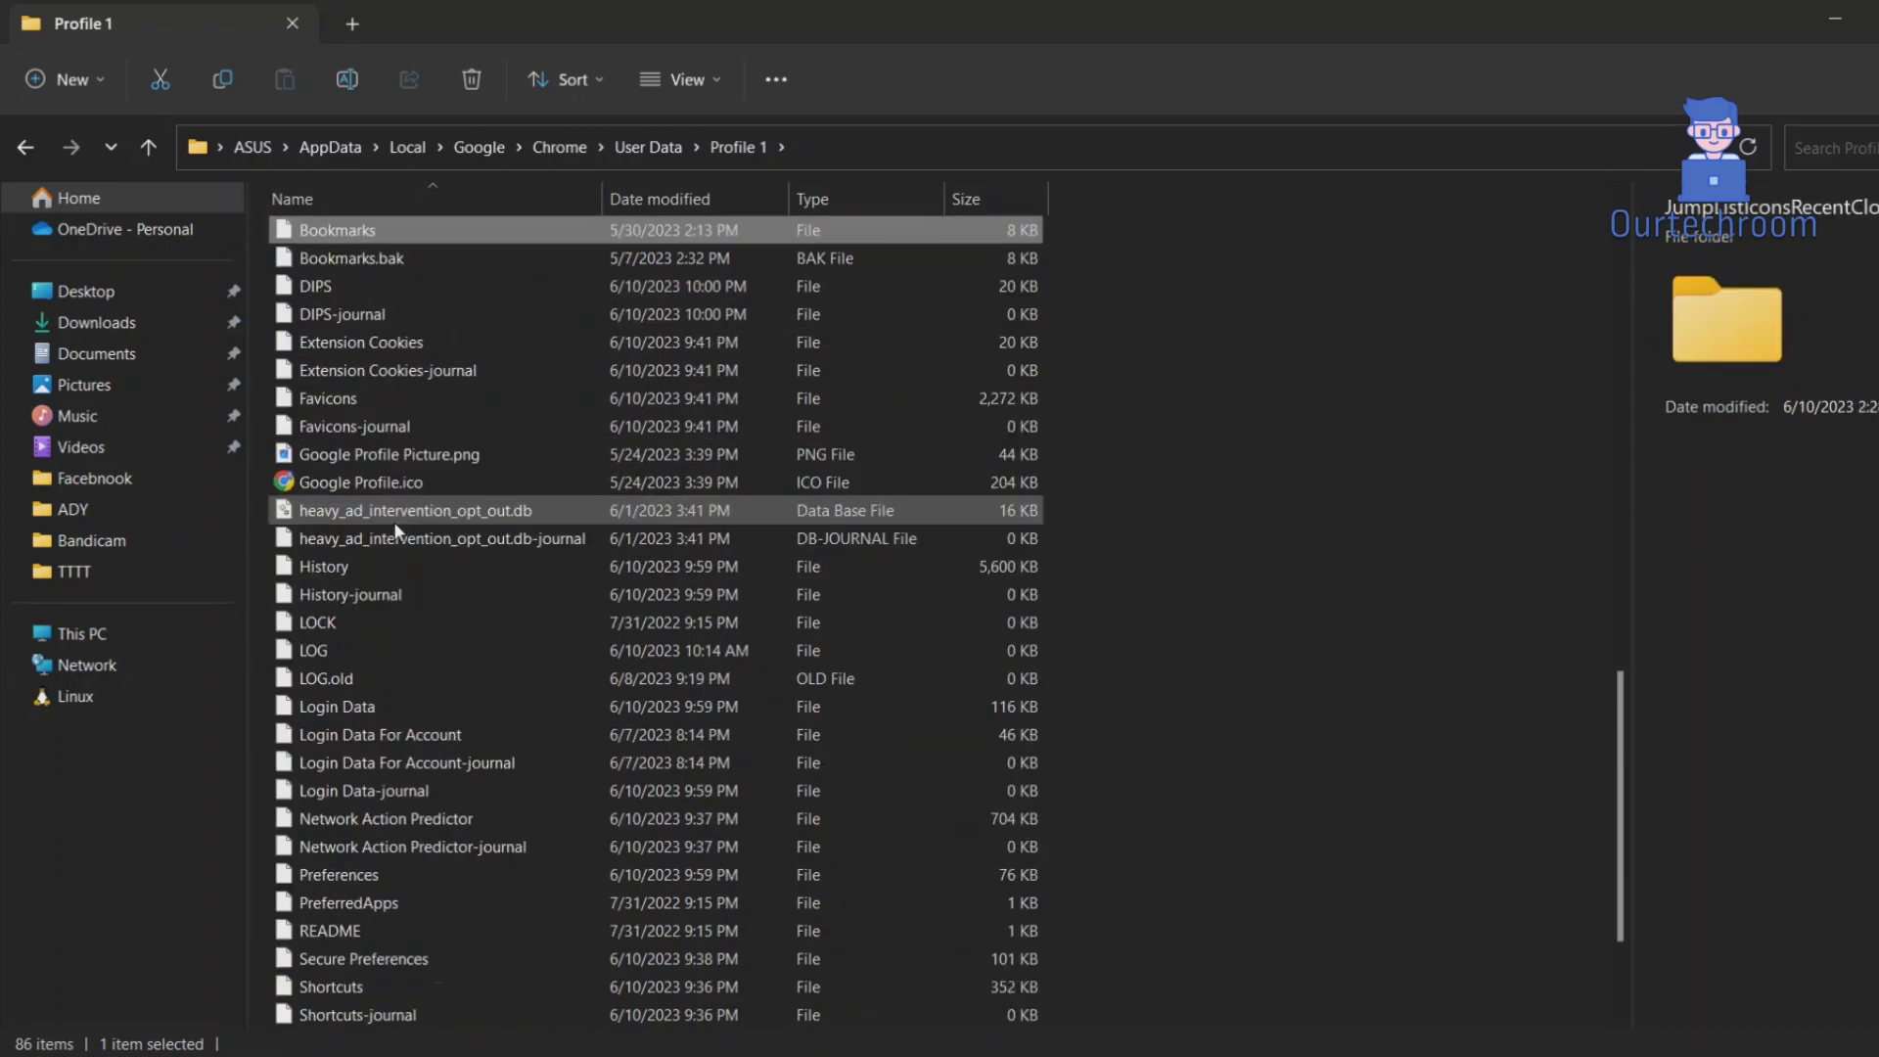
key(b)
click(367, 344)
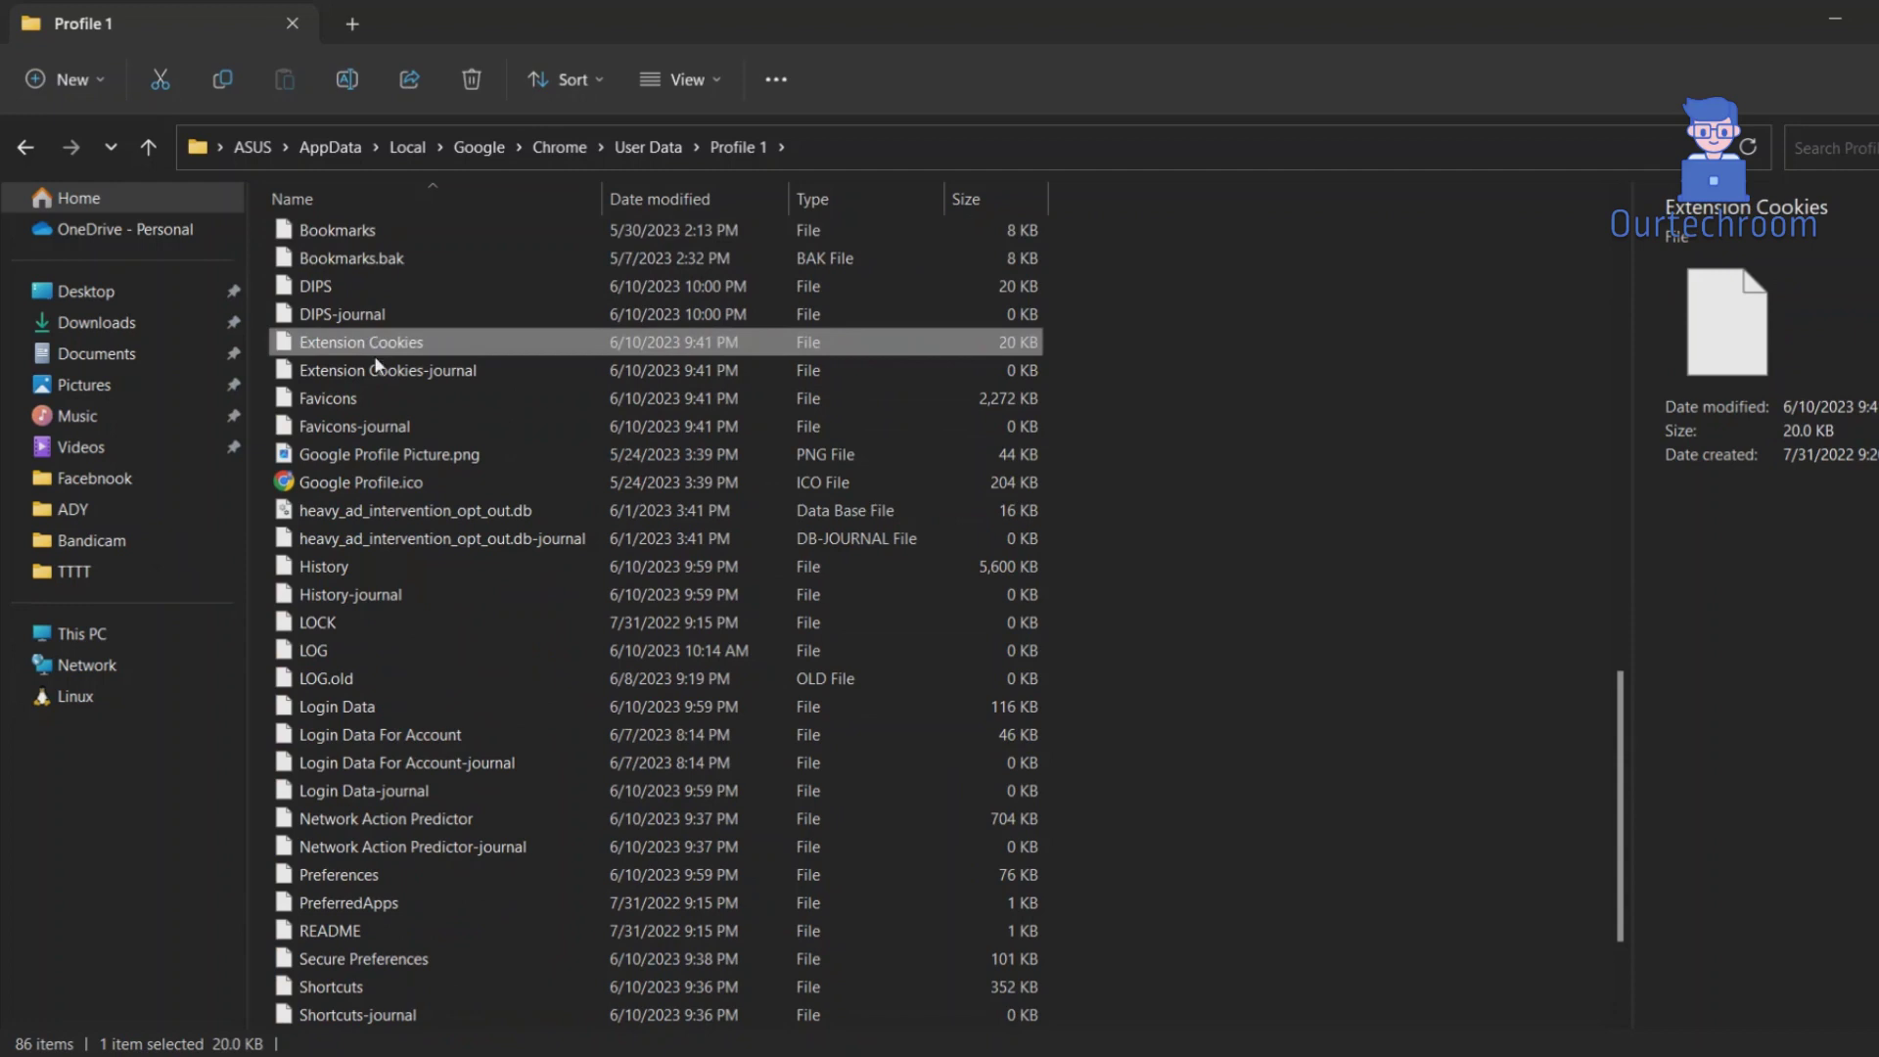
key(s)
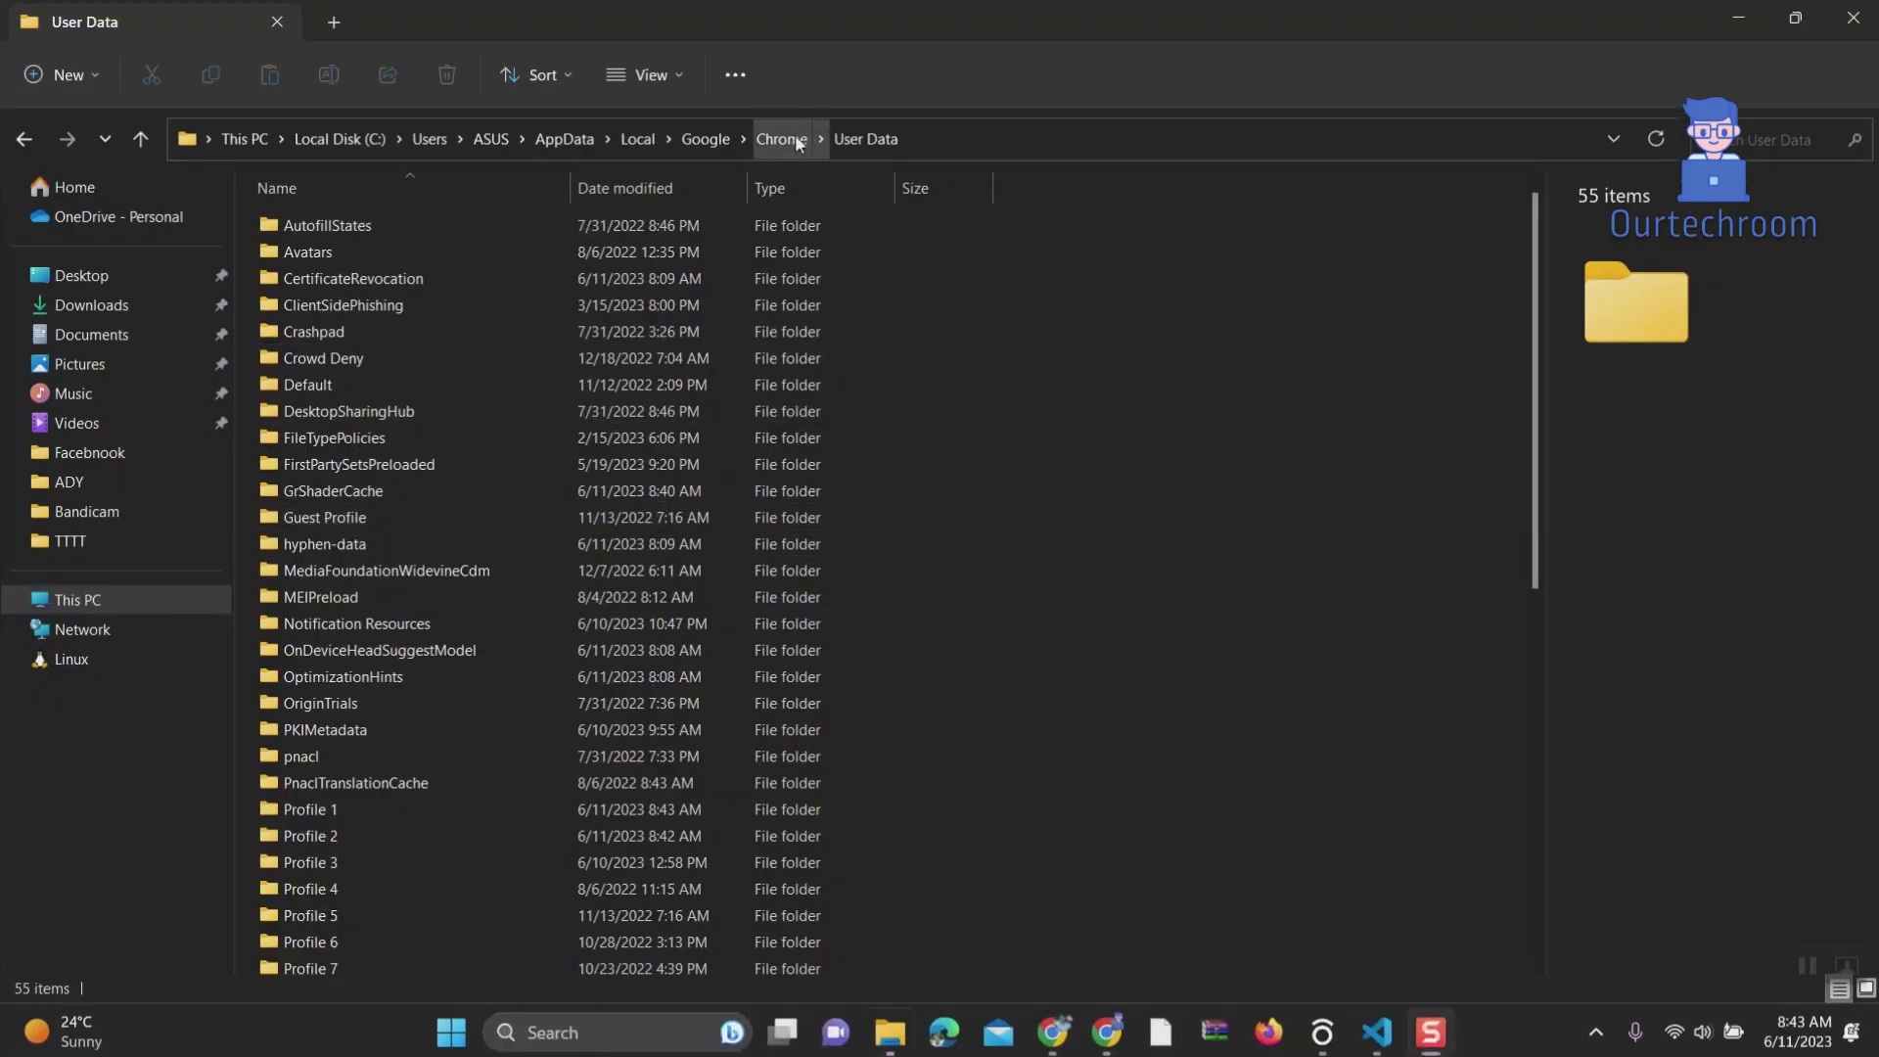
Step: Go up to the Chrome folder and view its Properties dialog, moved to the right
click(795, 142)
click(409, 297)
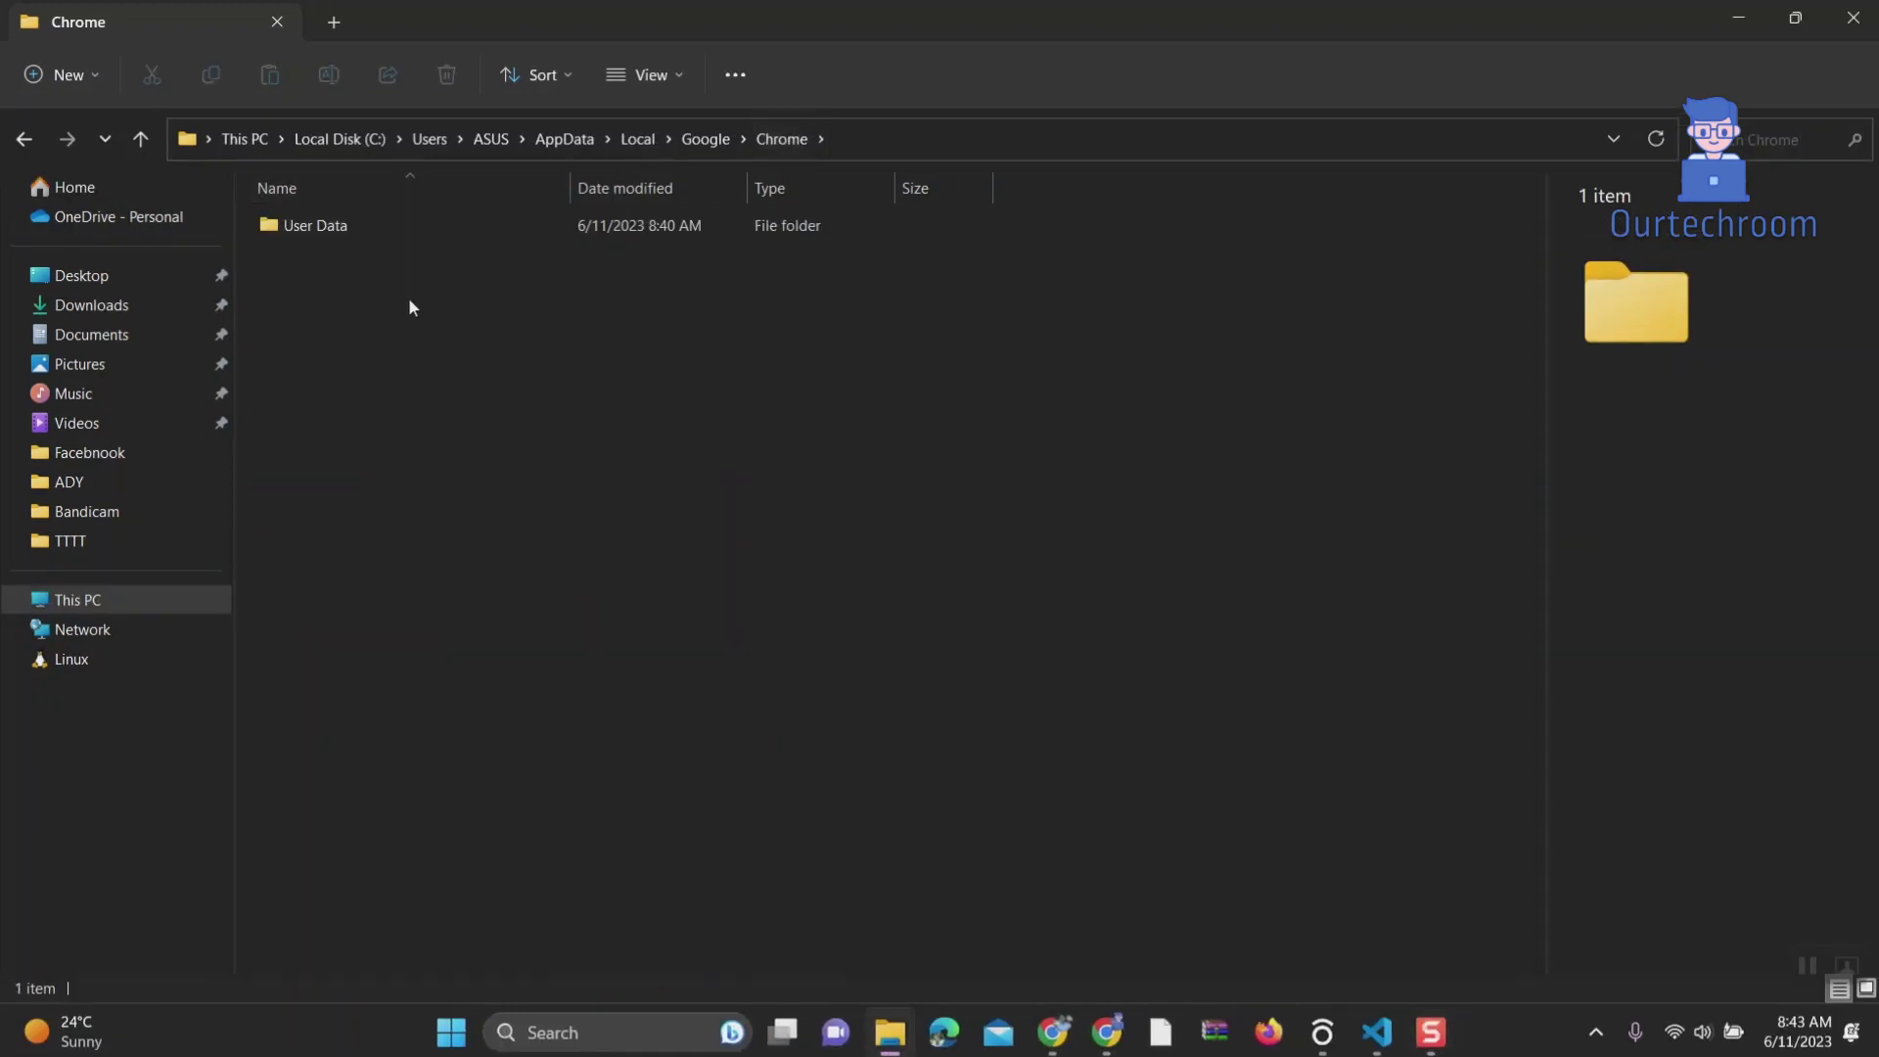
right_click(411, 302)
click(530, 506)
drag(311, 195, 809, 206)
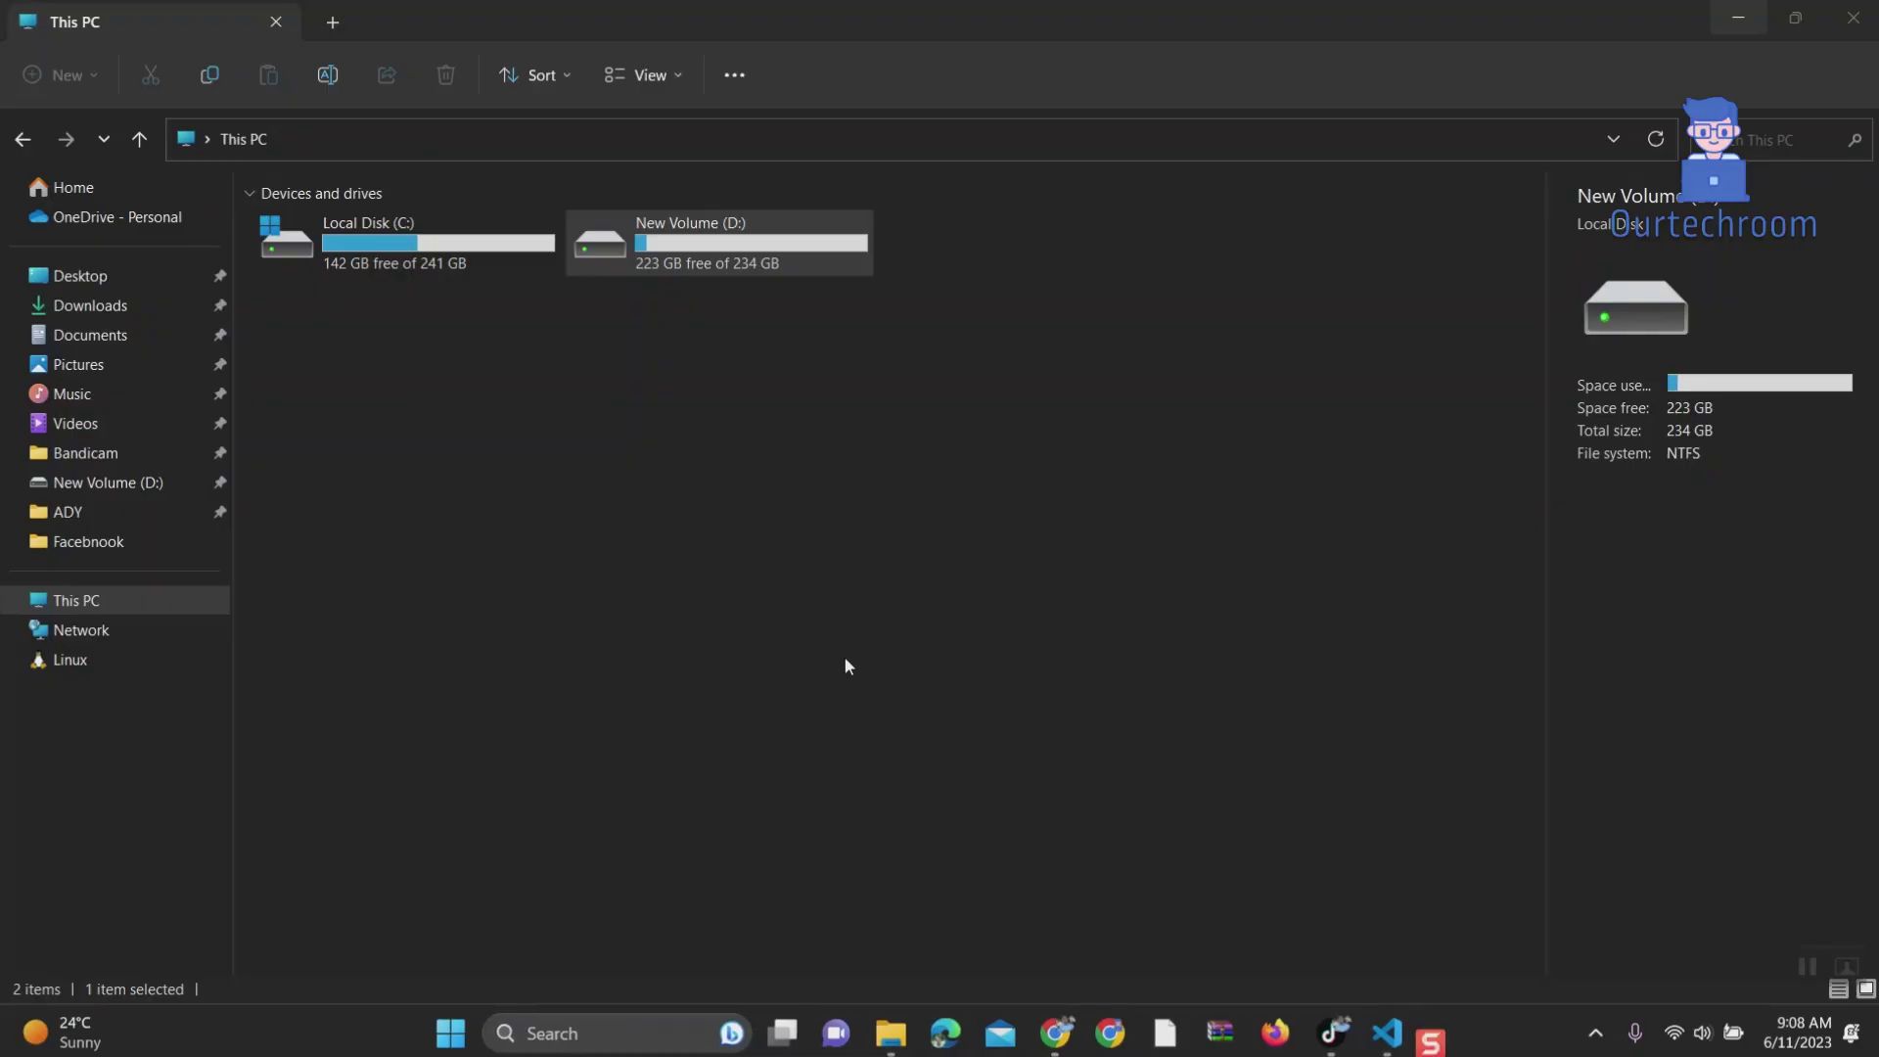
Step: Launch Task Manager from Windows search and end the Google Chrome process
click(1052, 1032)
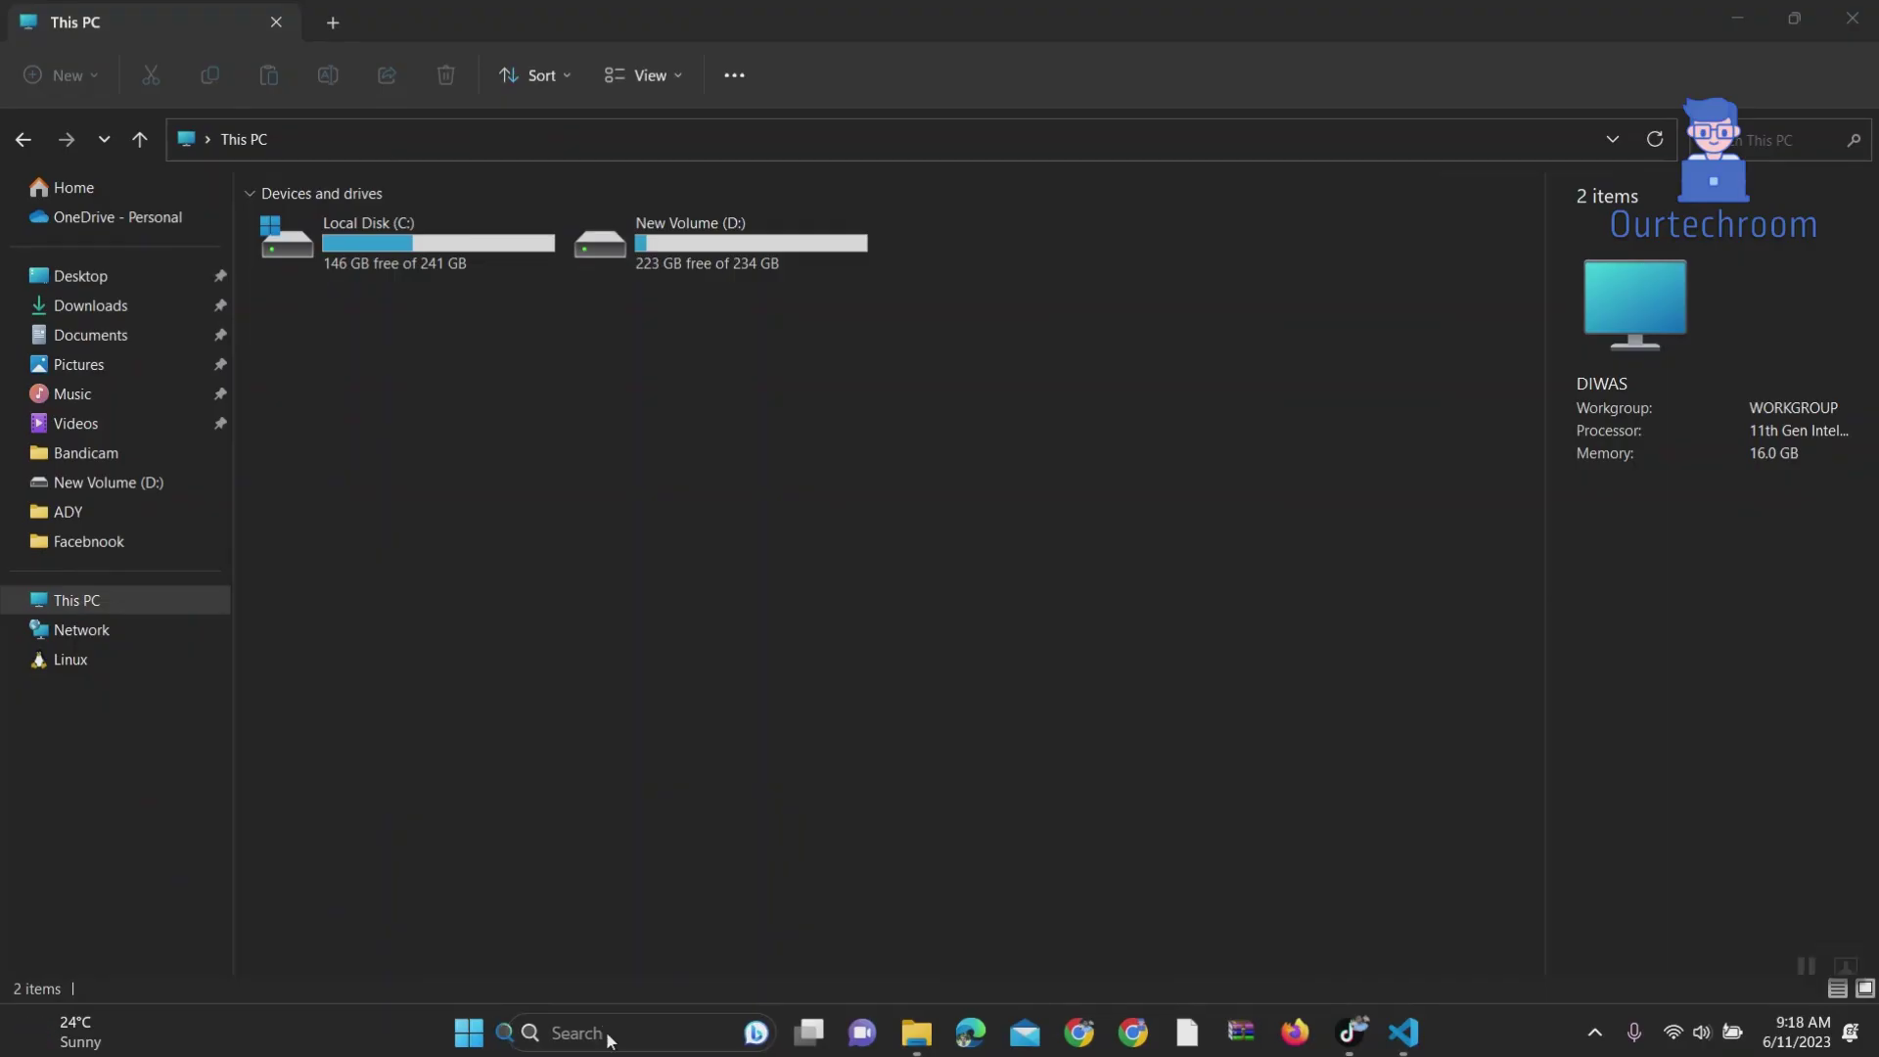
click(609, 1032)
text(task)
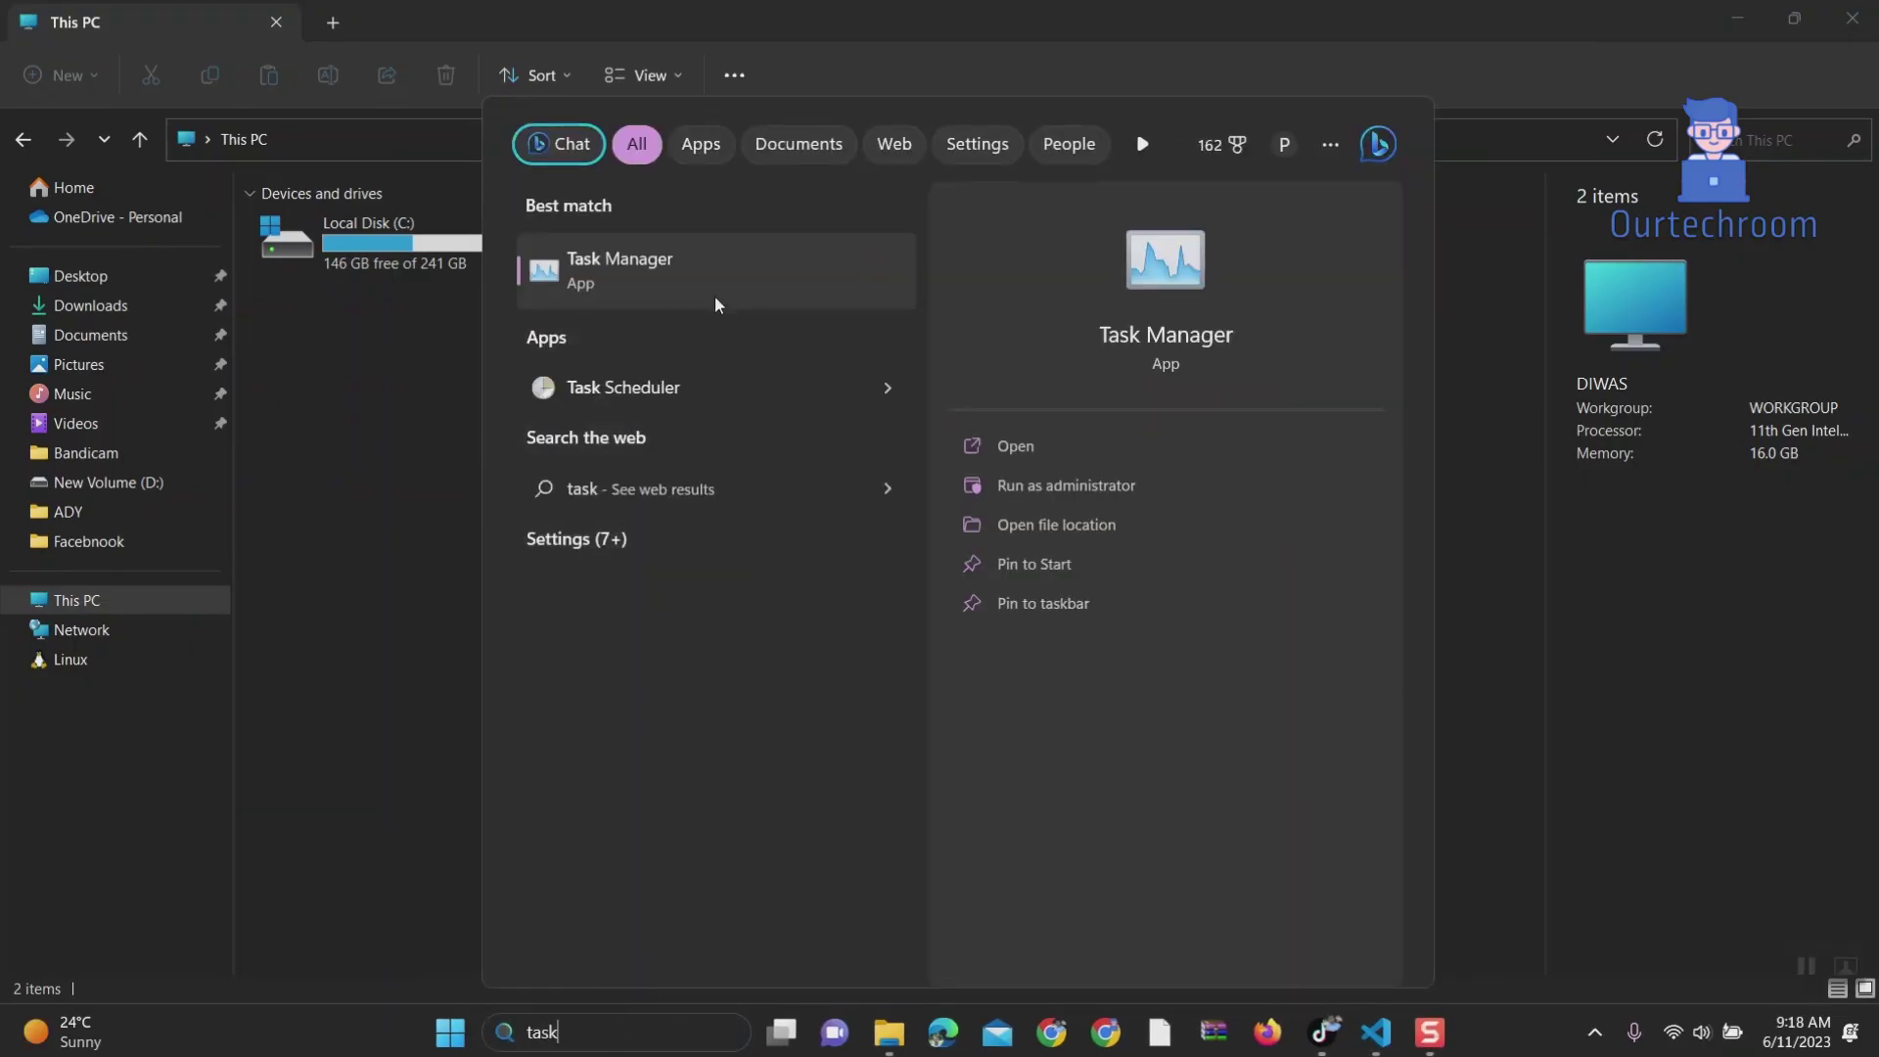
click(715, 292)
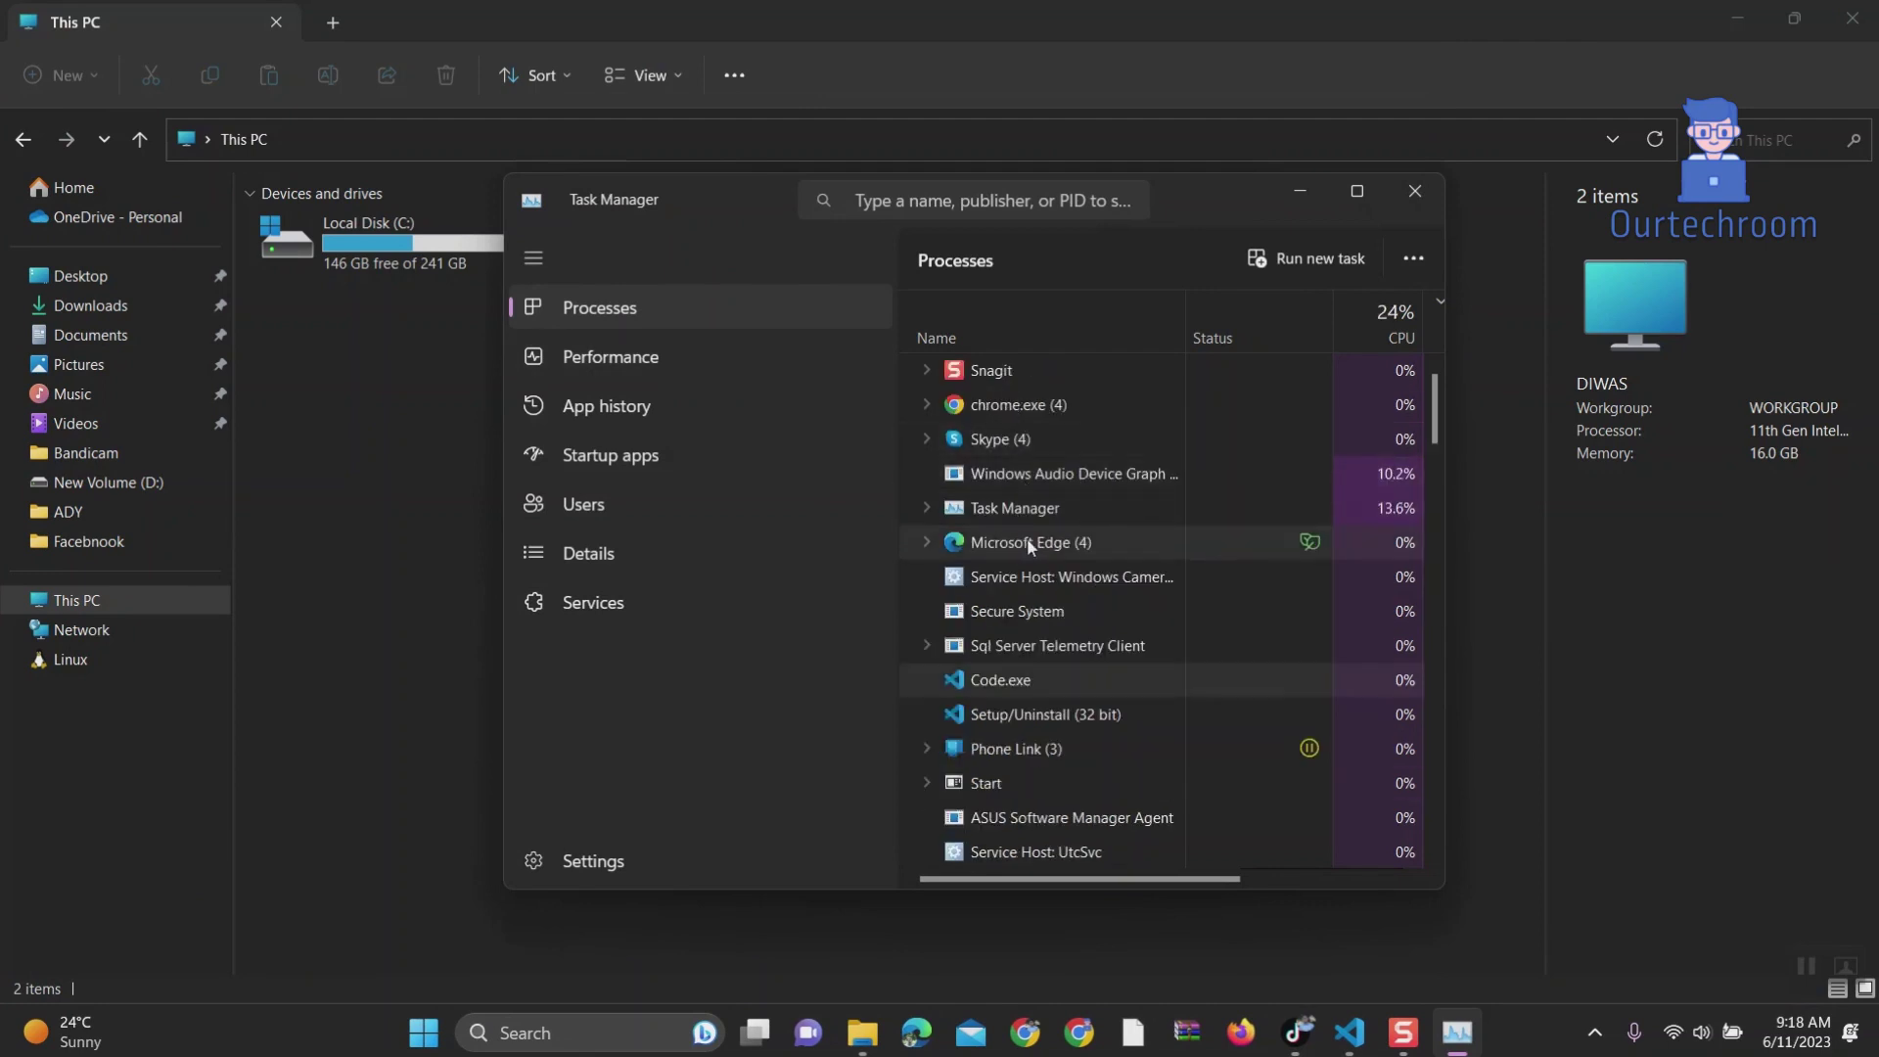
scroll(1015, 690, down, 2)
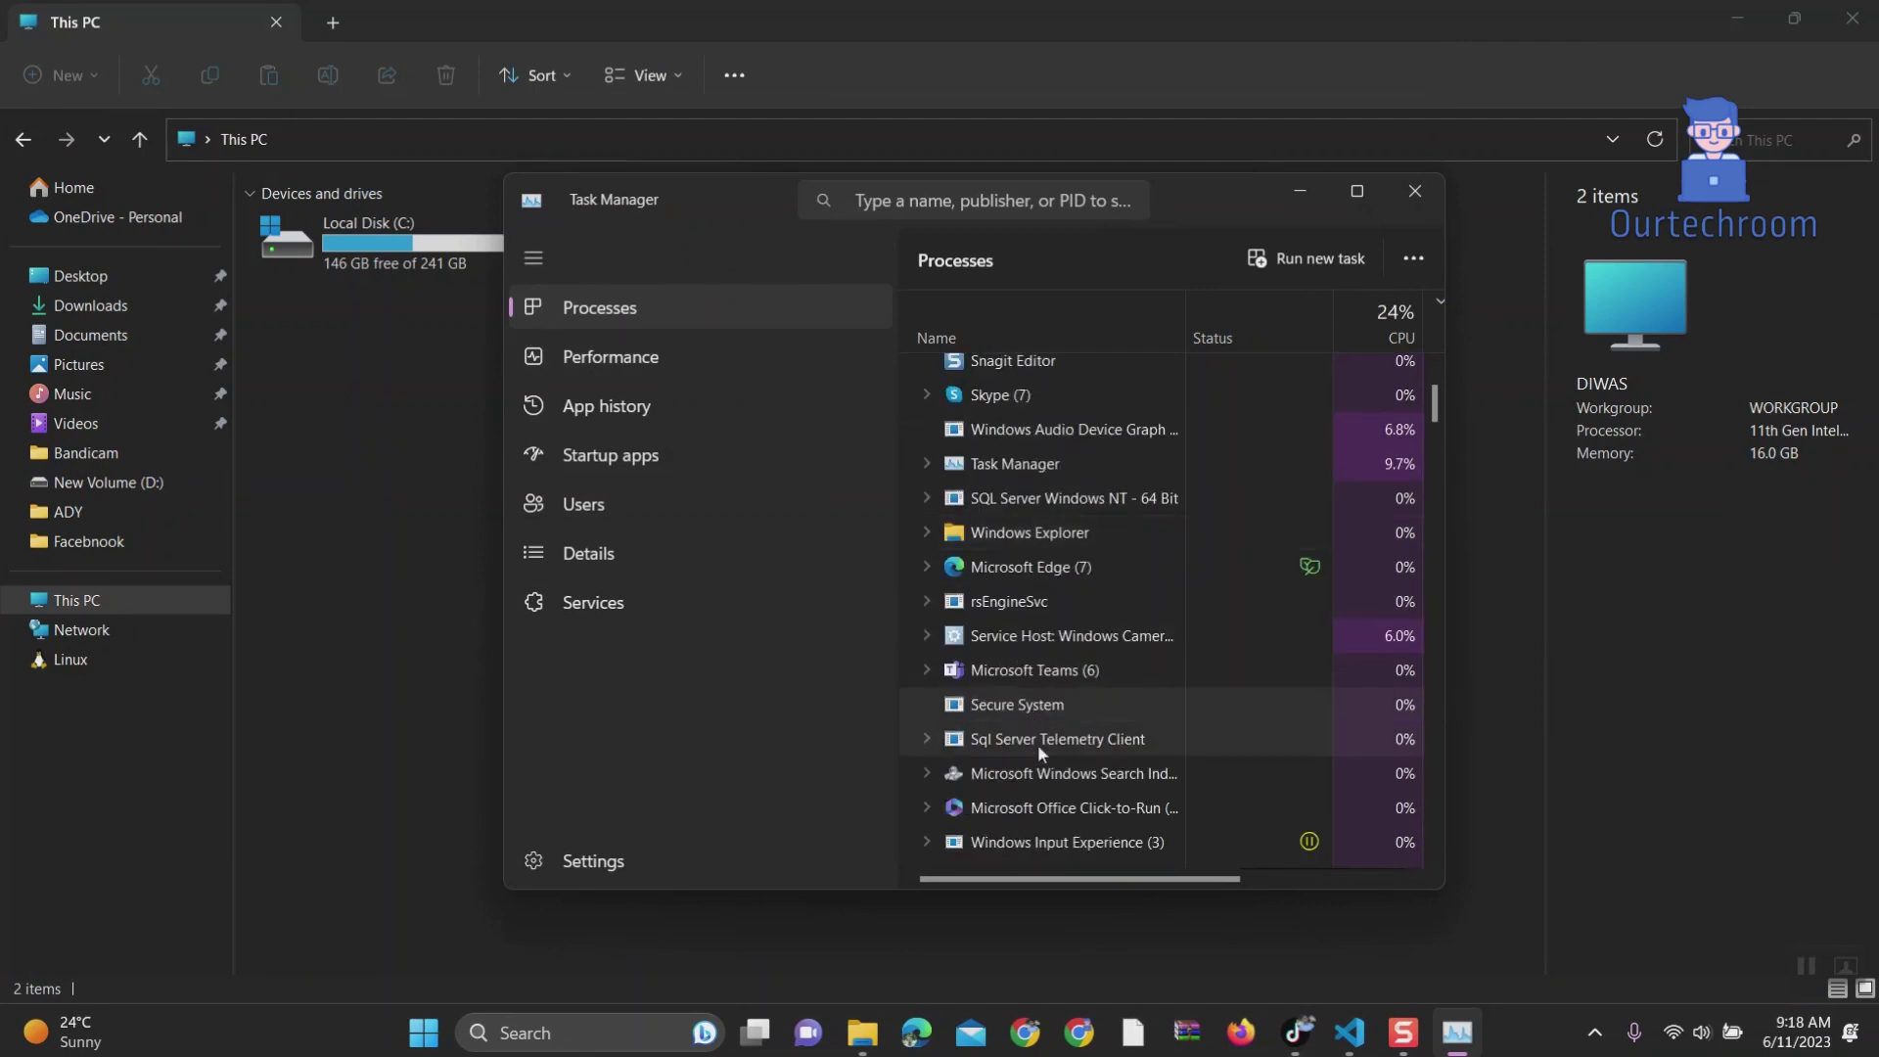
scroll(1038, 744, down, 5)
scroll(1041, 752, down, 5)
scroll(1041, 753, down, 5)
scroll(1040, 743, up, 3)
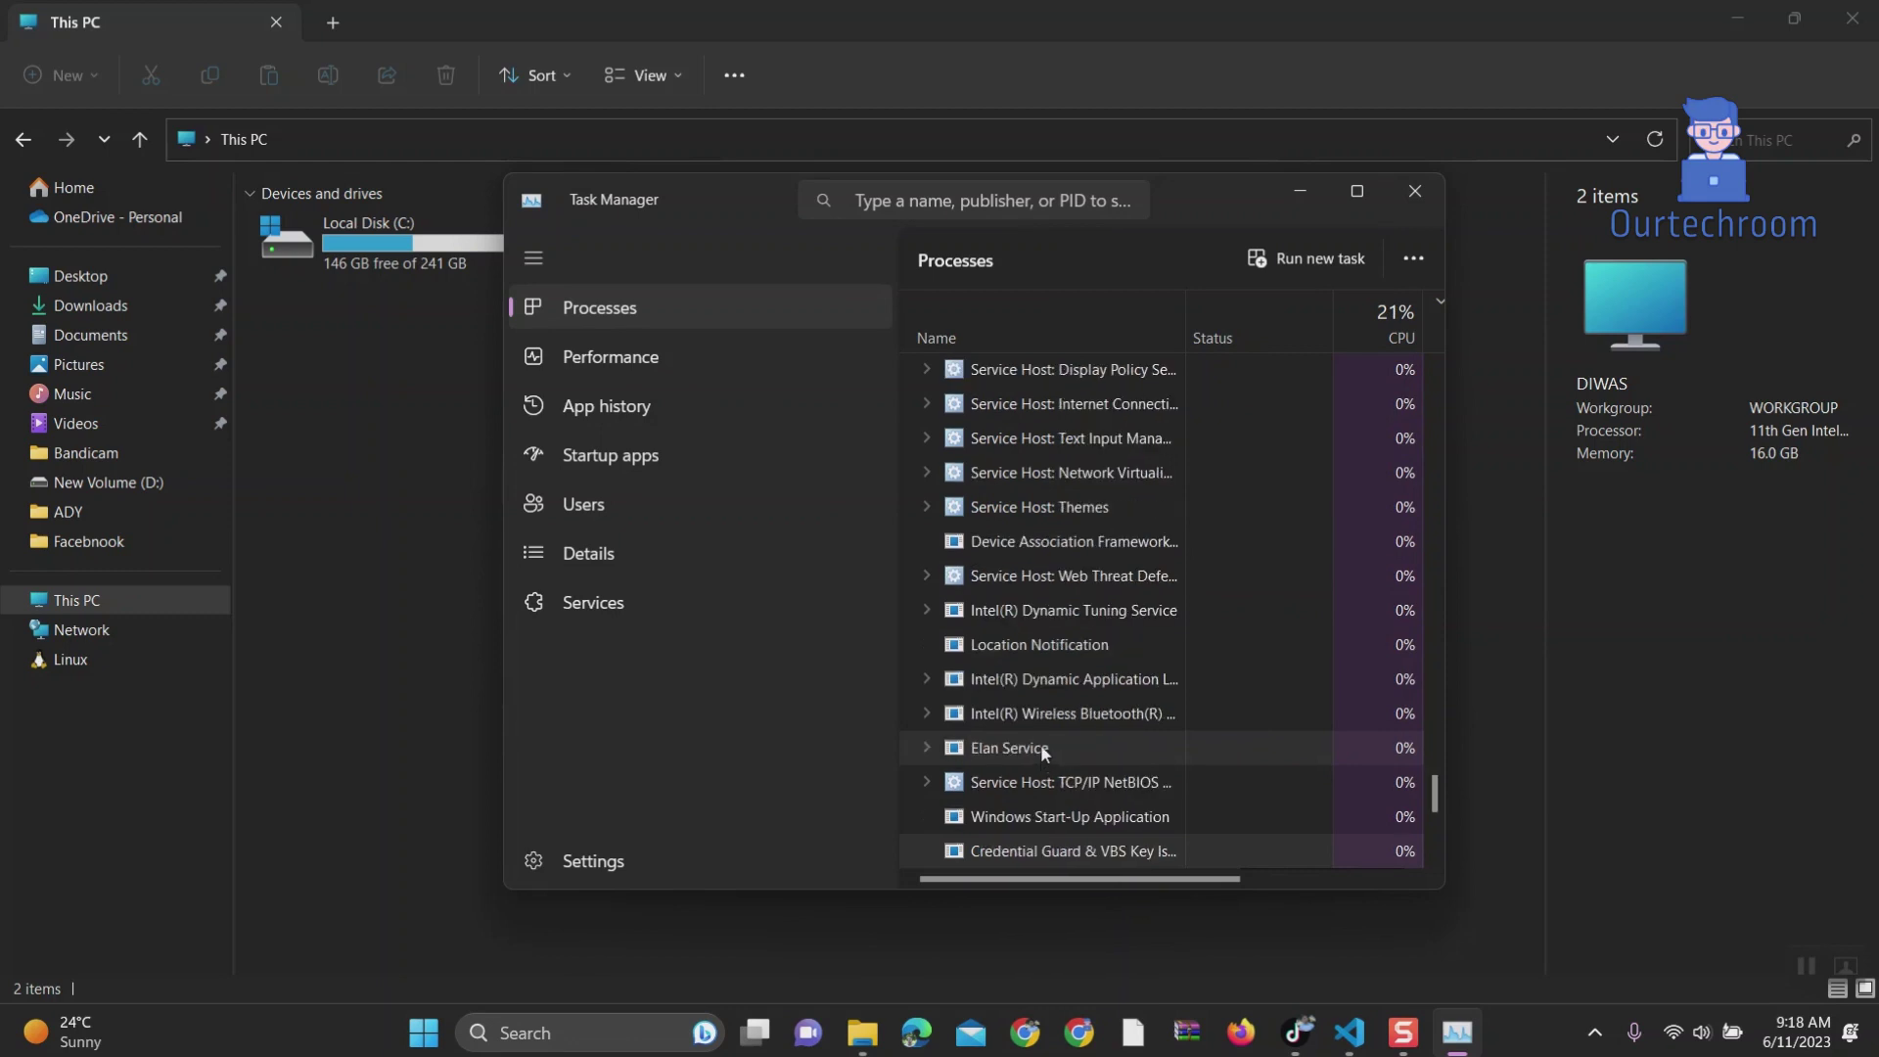
scroll(1043, 724, up, 5)
scroll(1103, 389, up, 1)
scroll(1129, 430, up, 3)
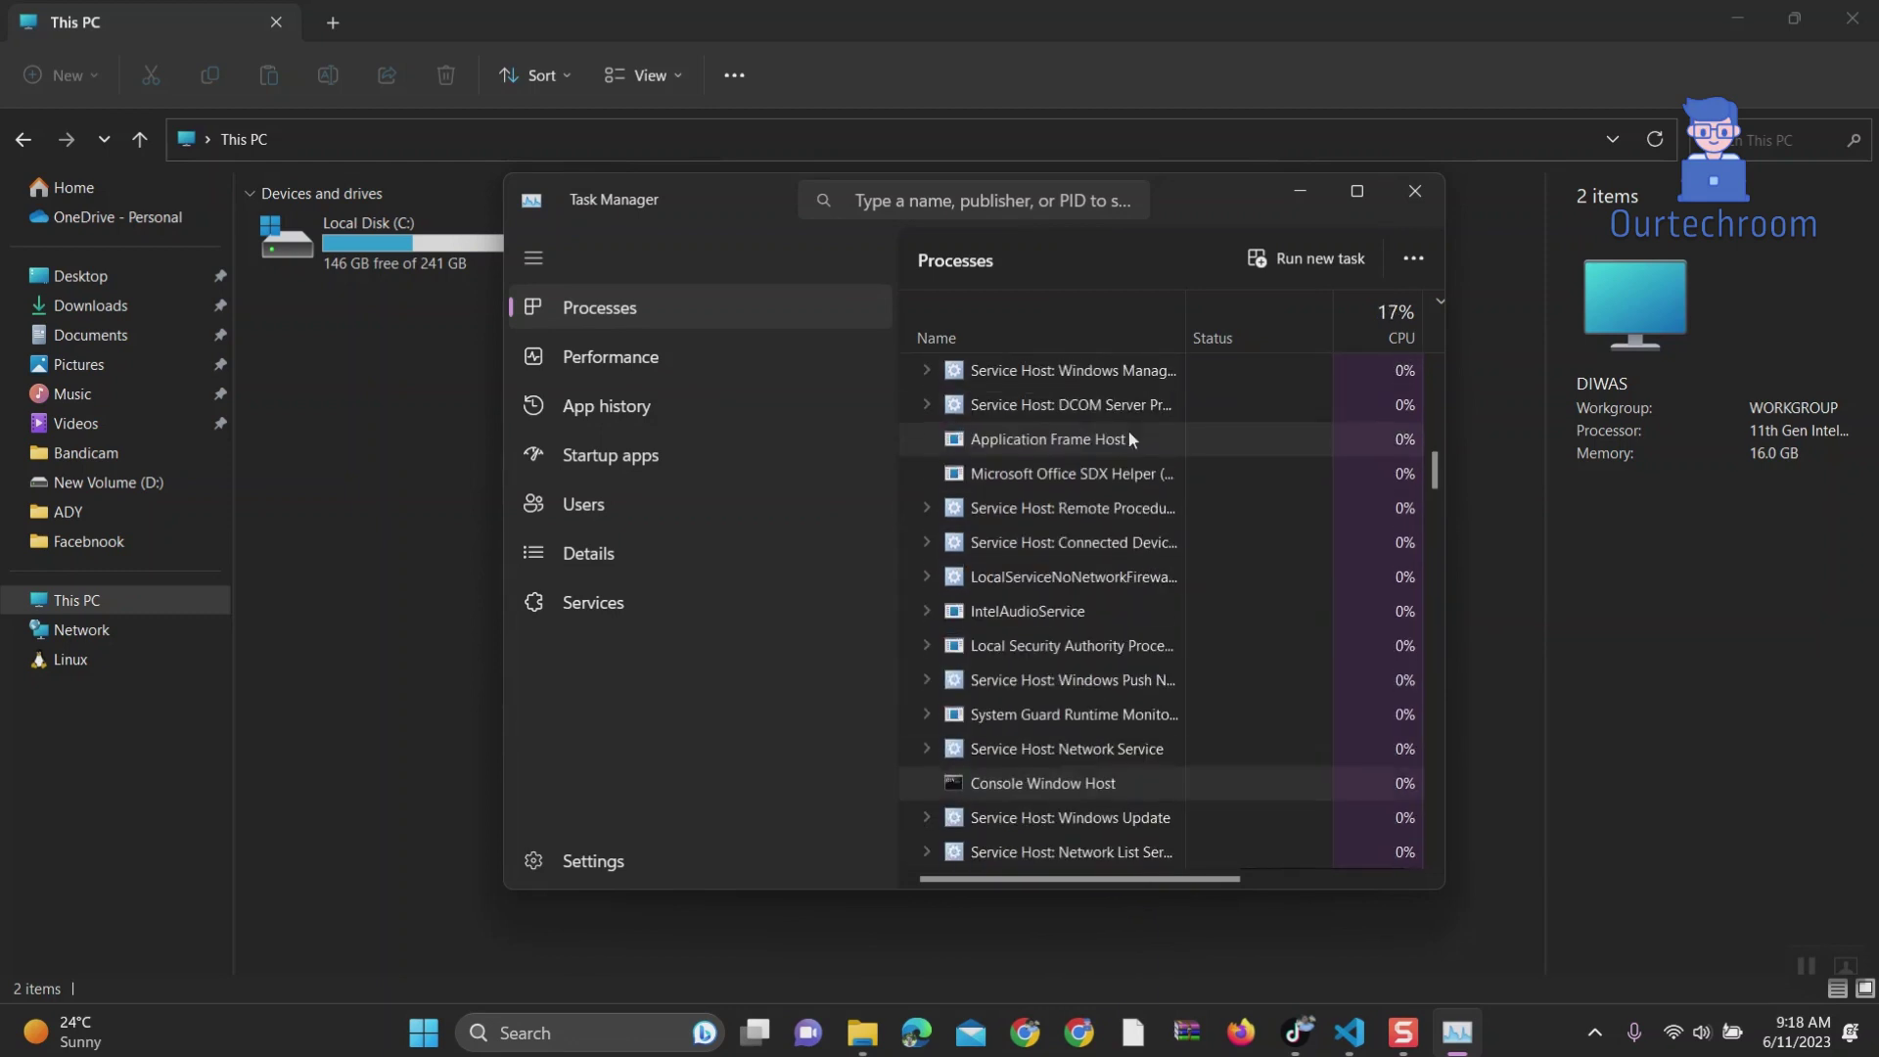
scroll(1133, 445, up, 3)
scroll(1132, 441, up, 3)
scroll(1132, 440, up, 3)
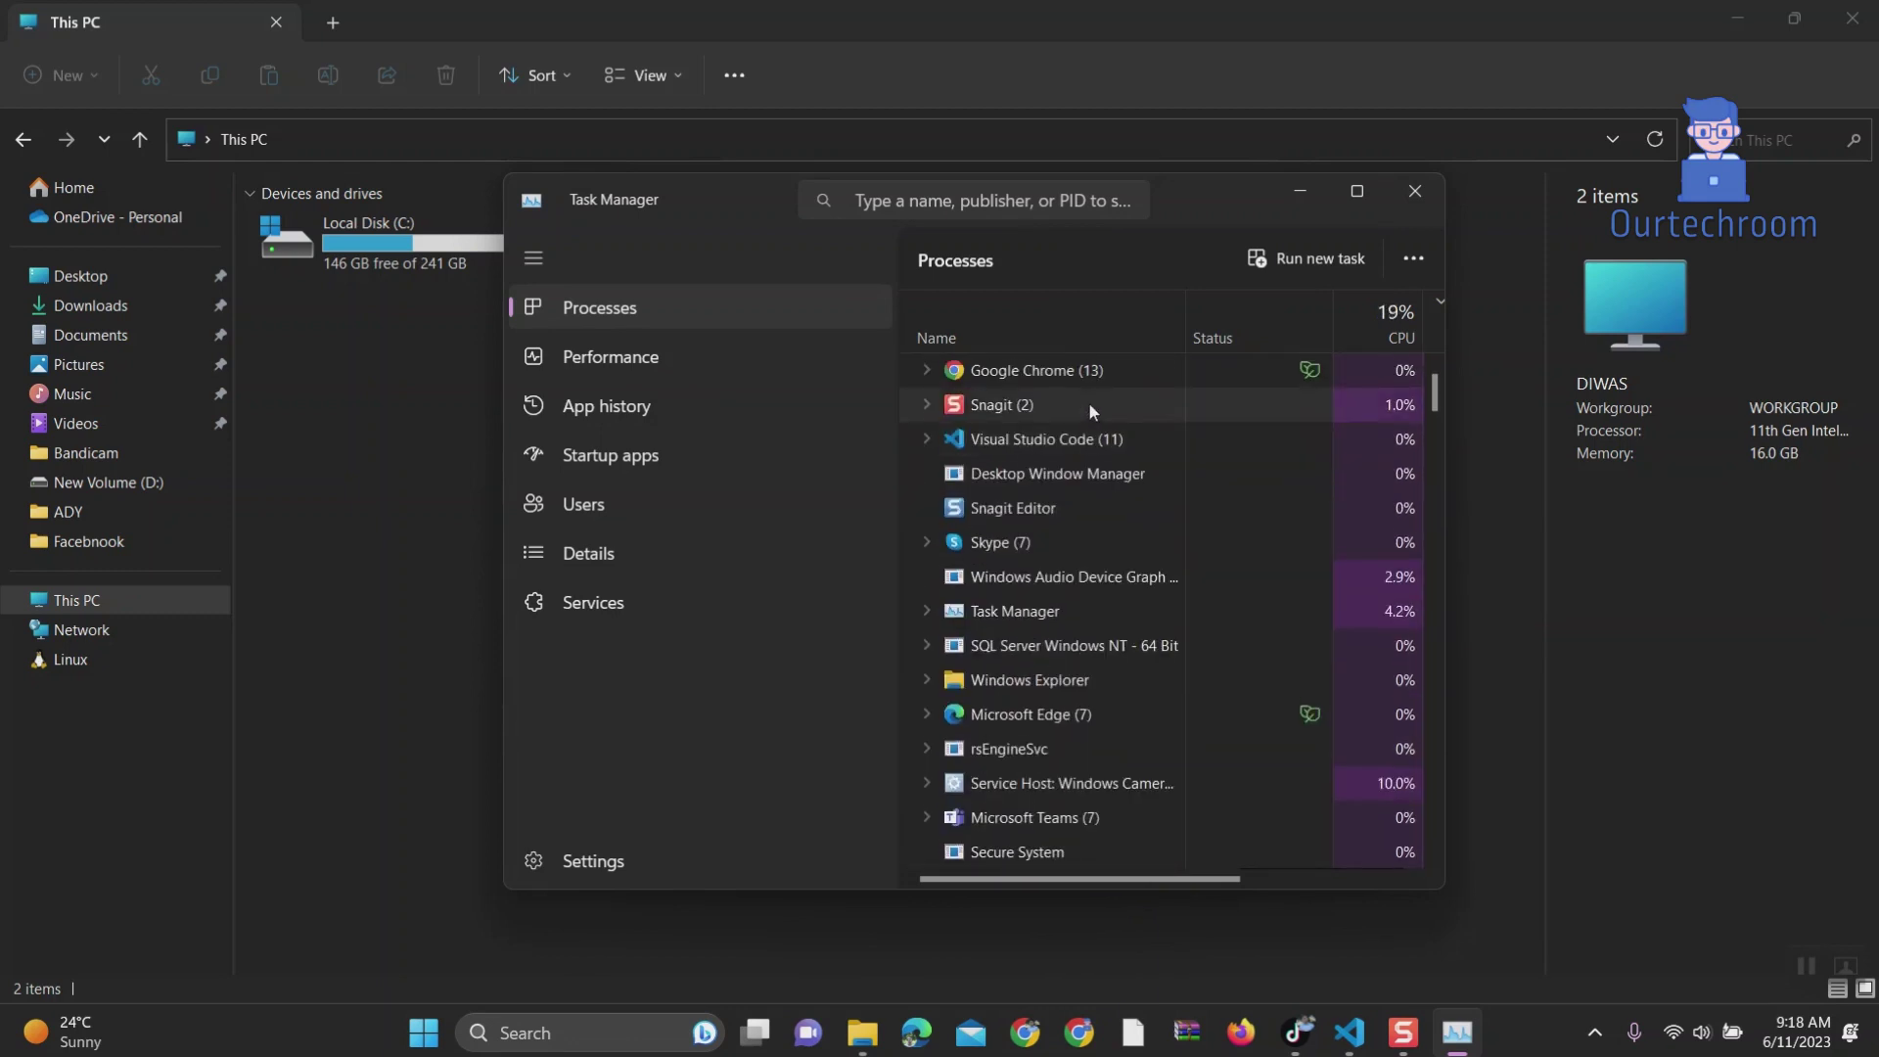
right_click(1043, 367)
click(1124, 440)
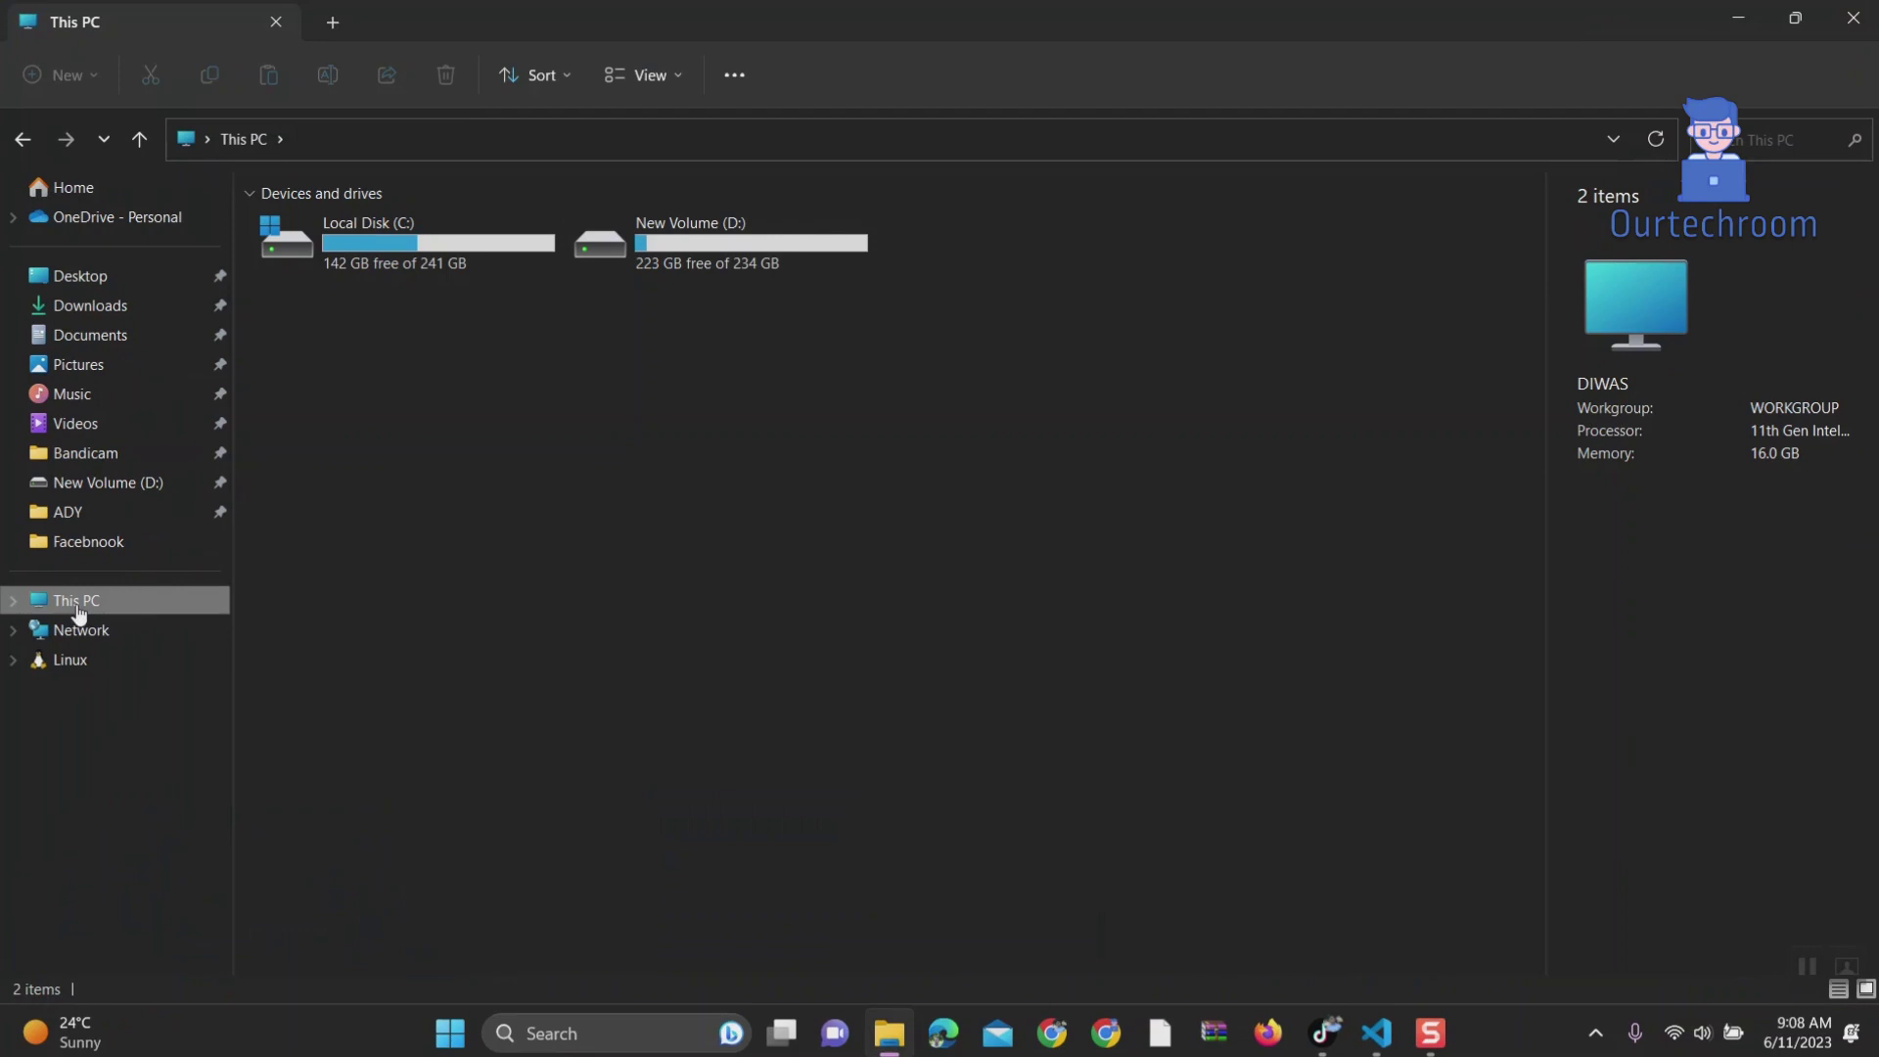
Step: Navigate to C:\Users\ASUS\AppData\Local via the address bar
double_click(432, 249)
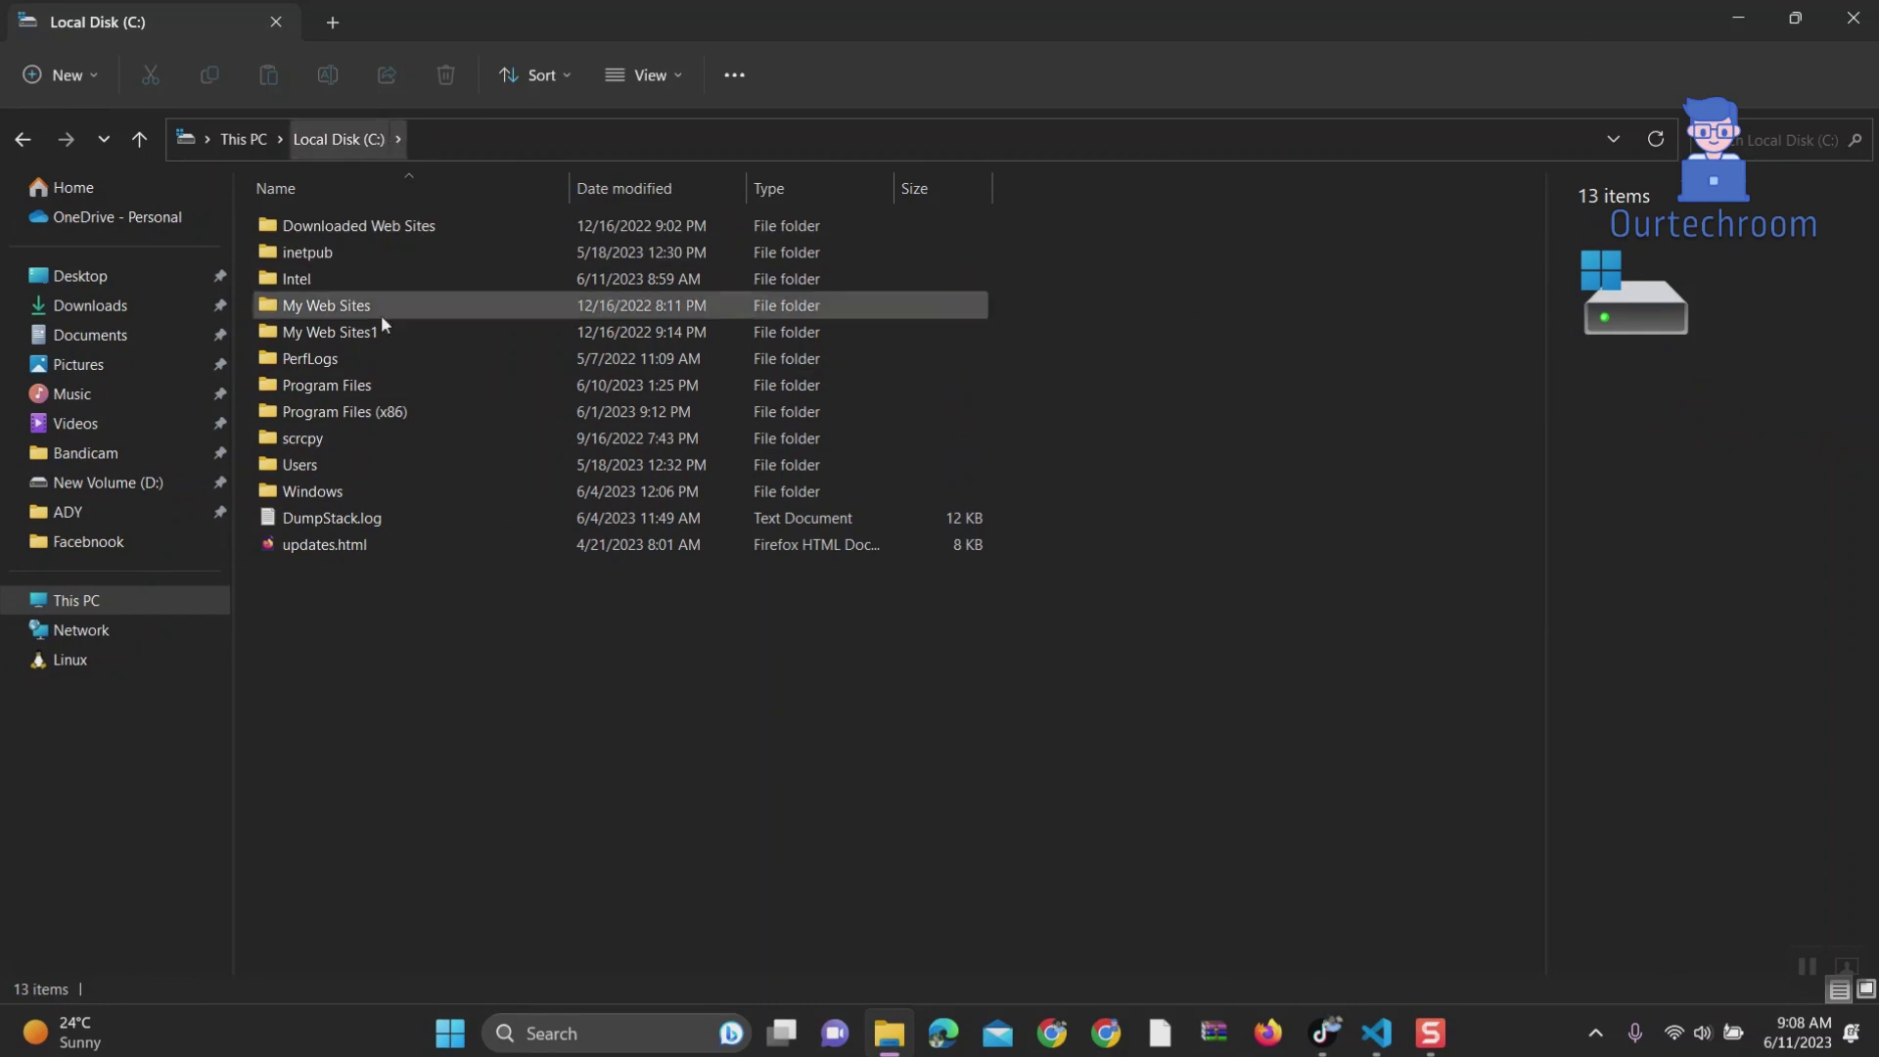
double_click(363, 459)
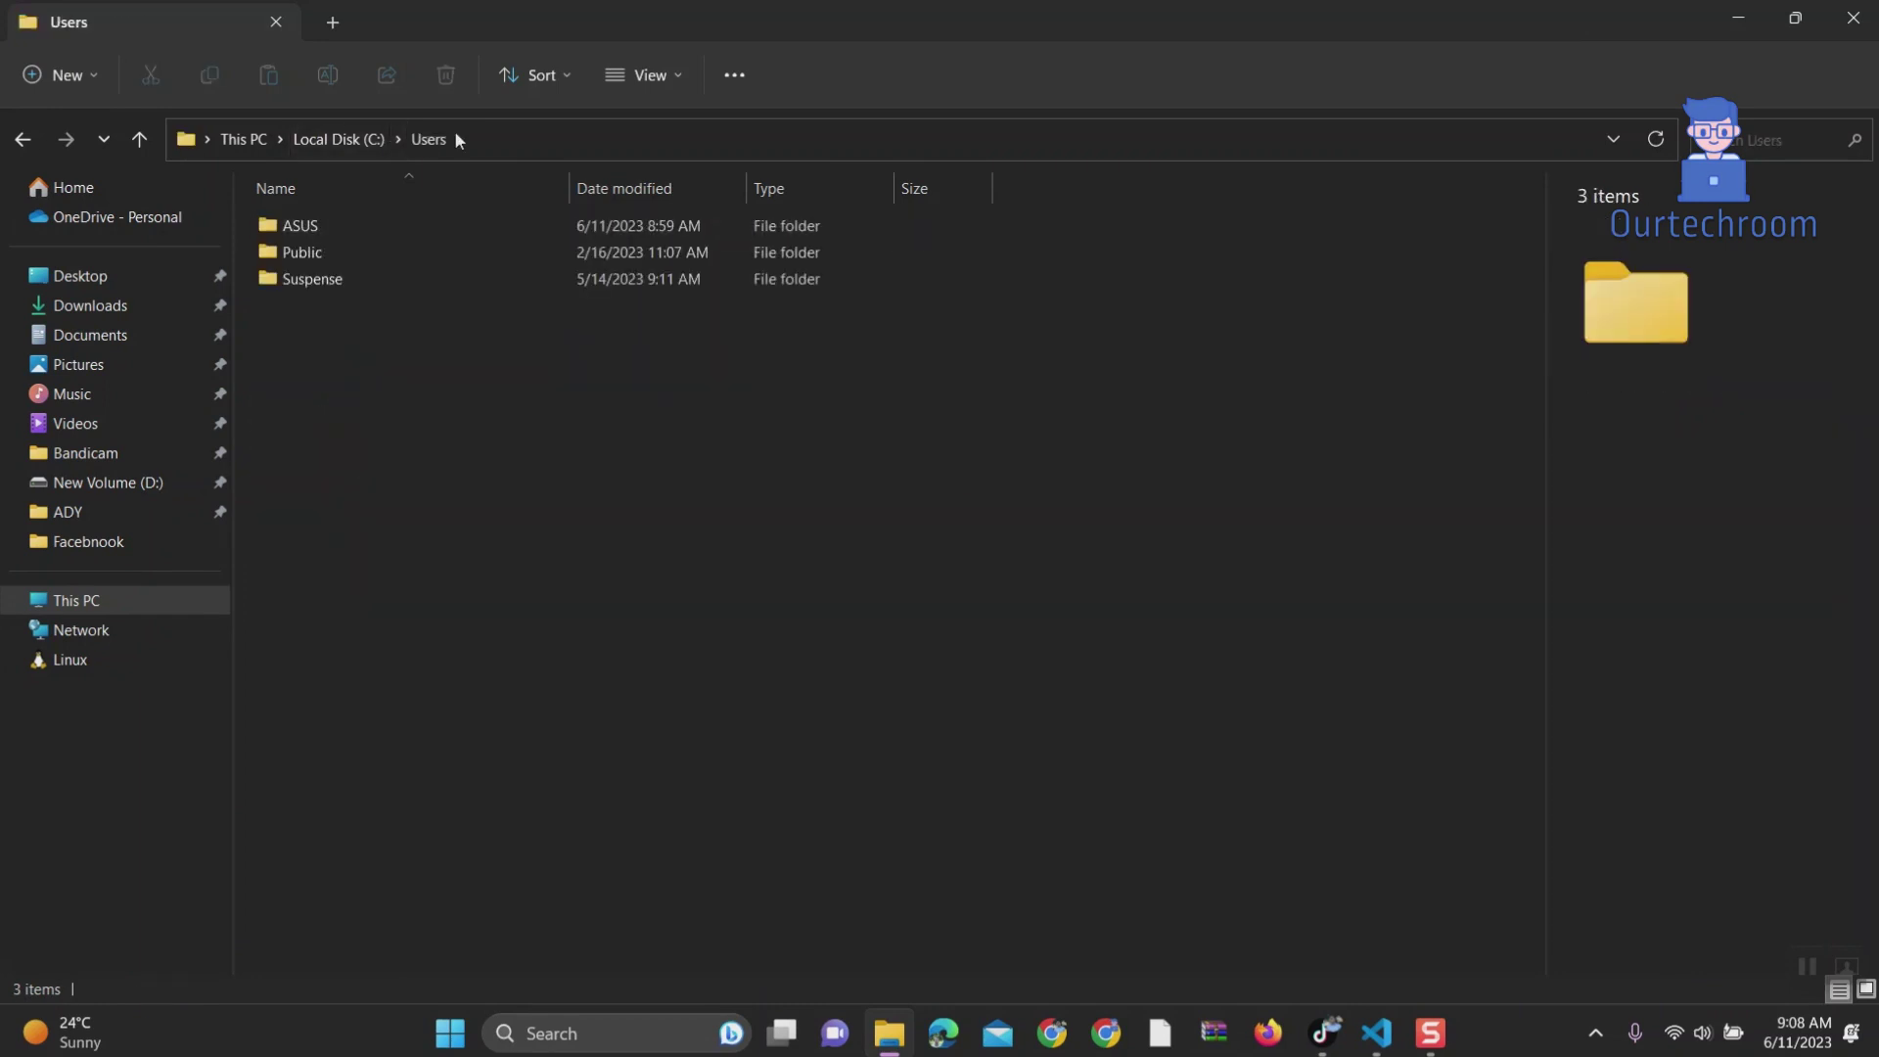
click(353, 225)
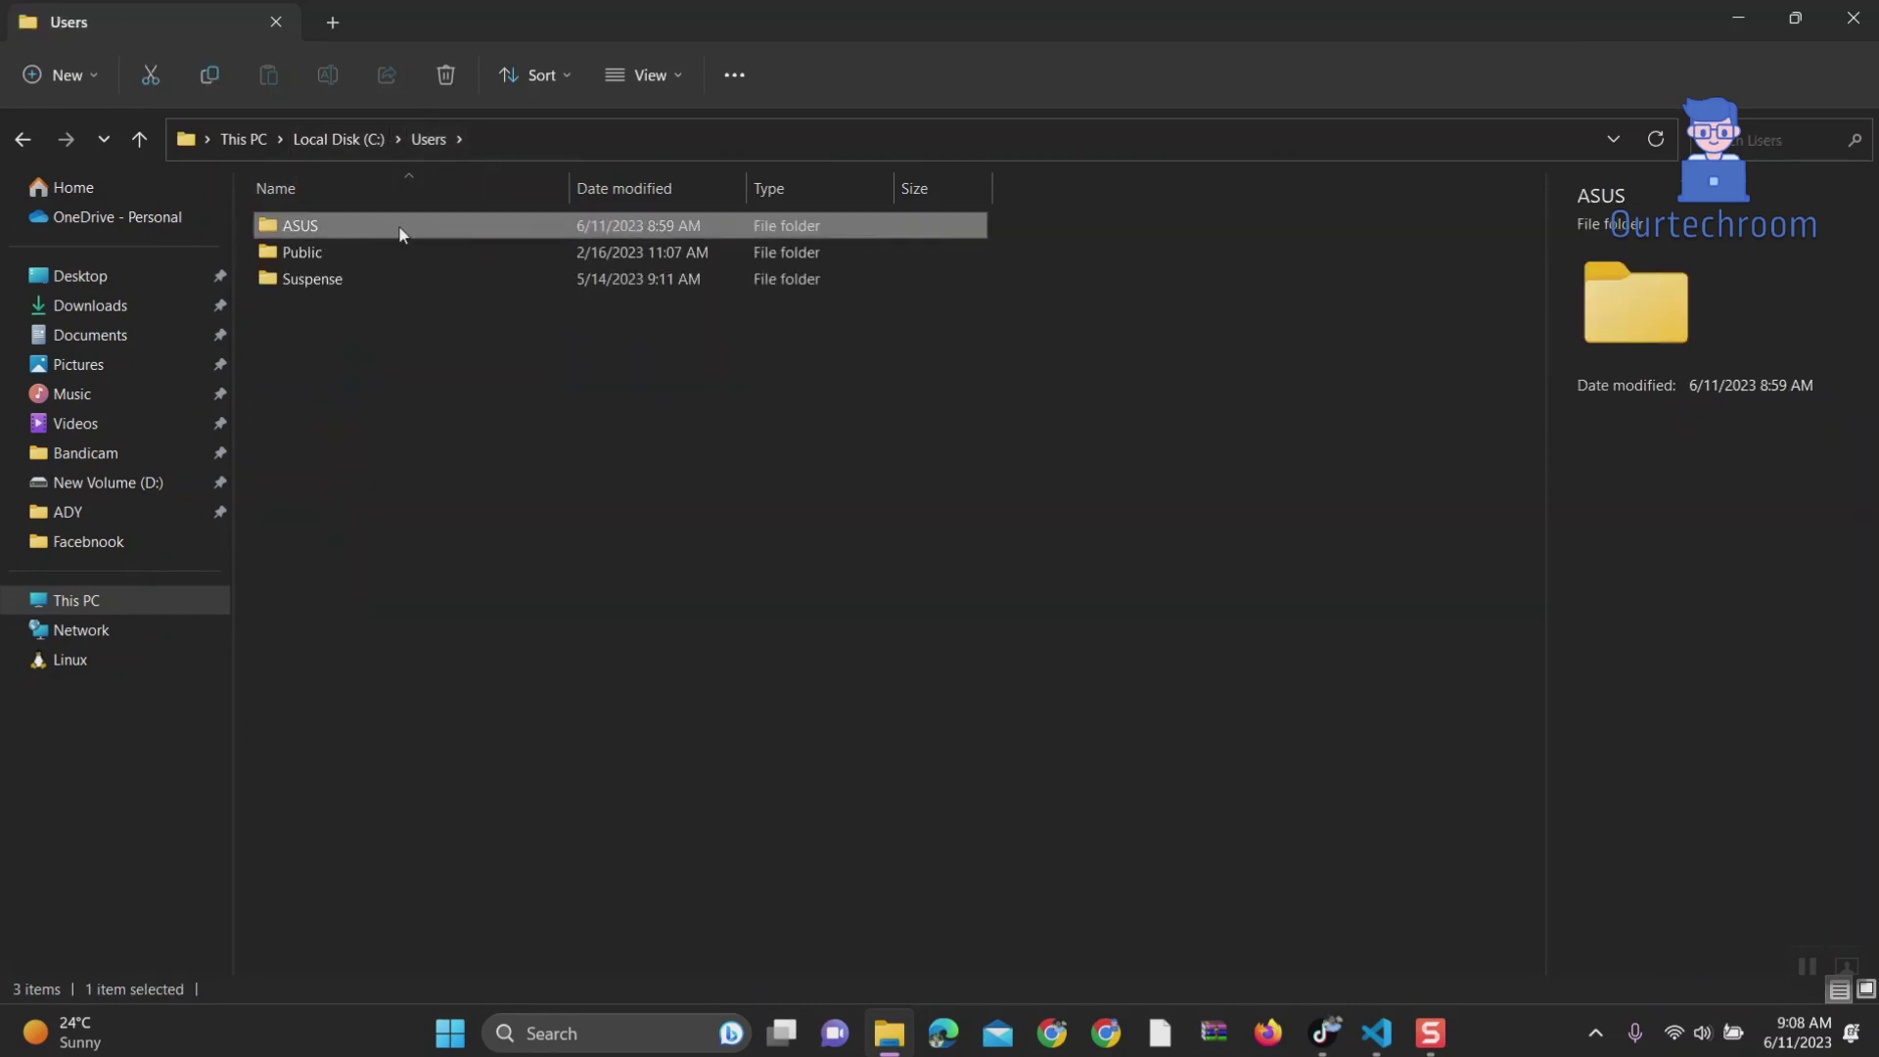
double_click(400, 228)
click(696, 138)
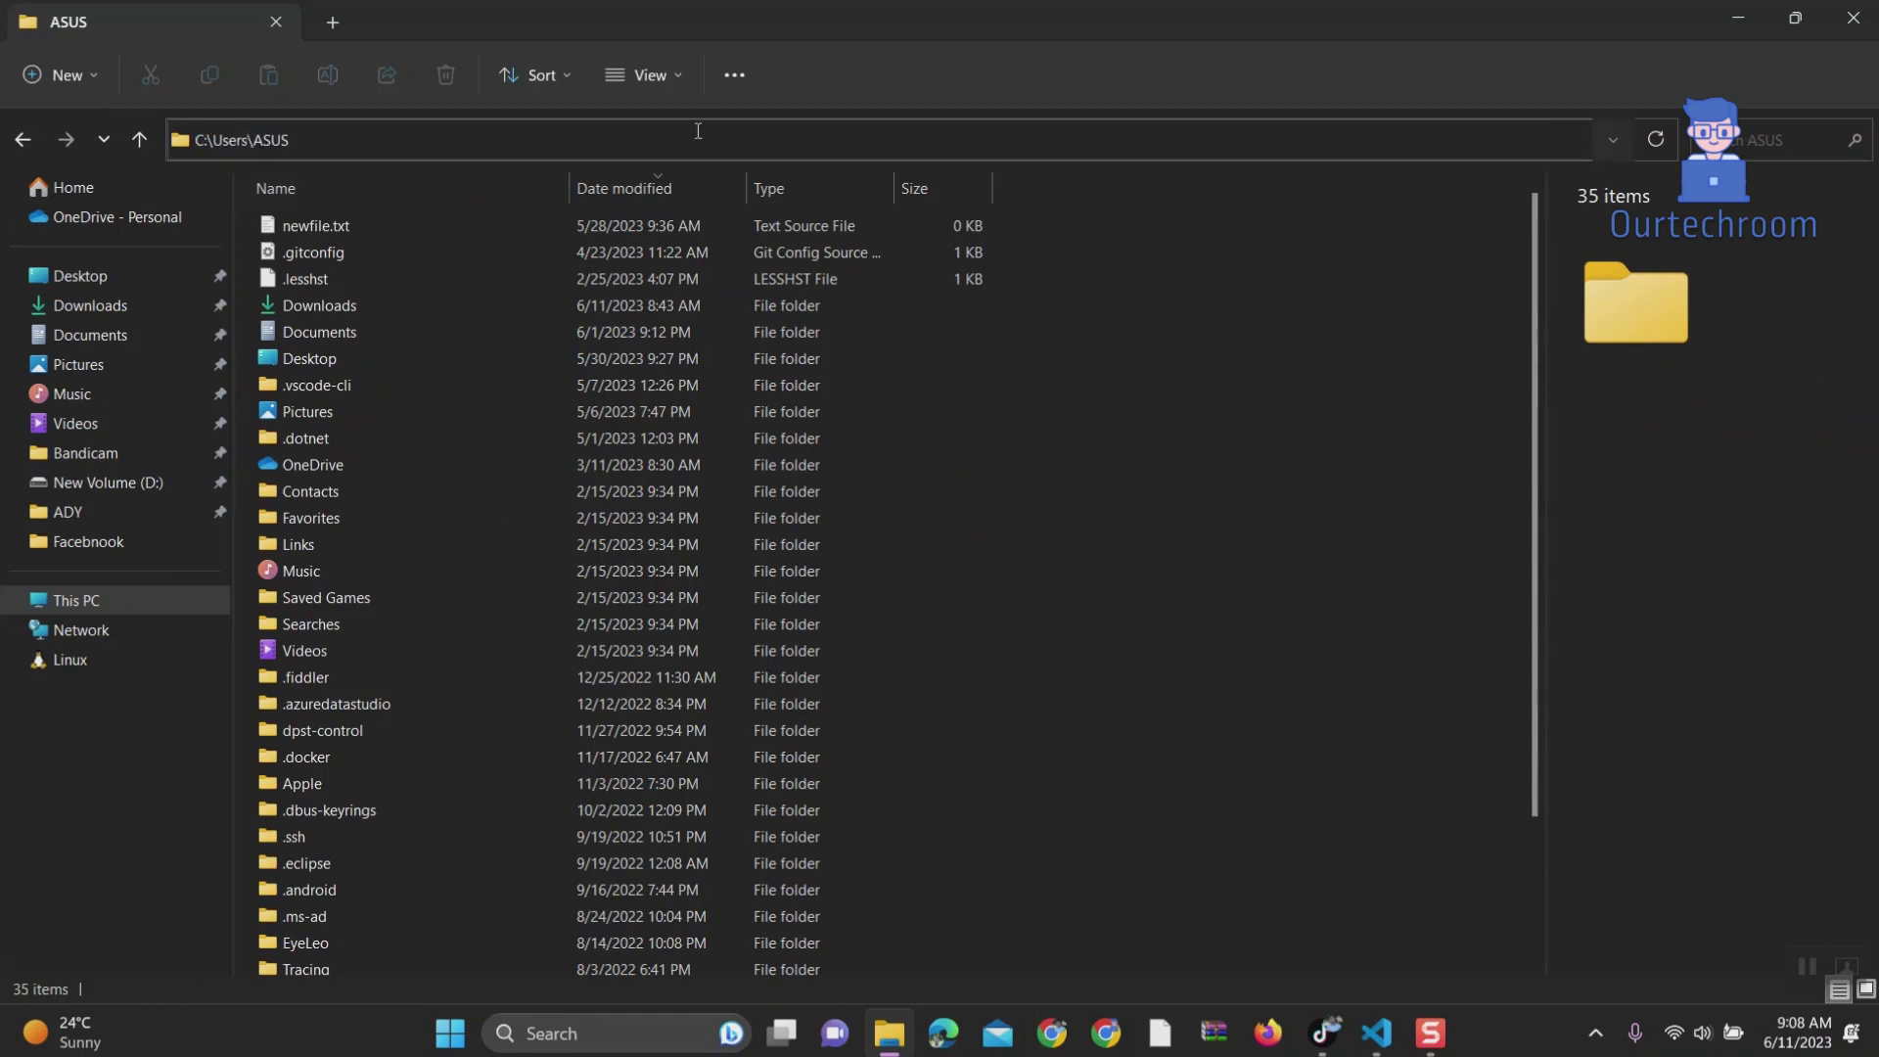
text(\AppData)
key(Return)
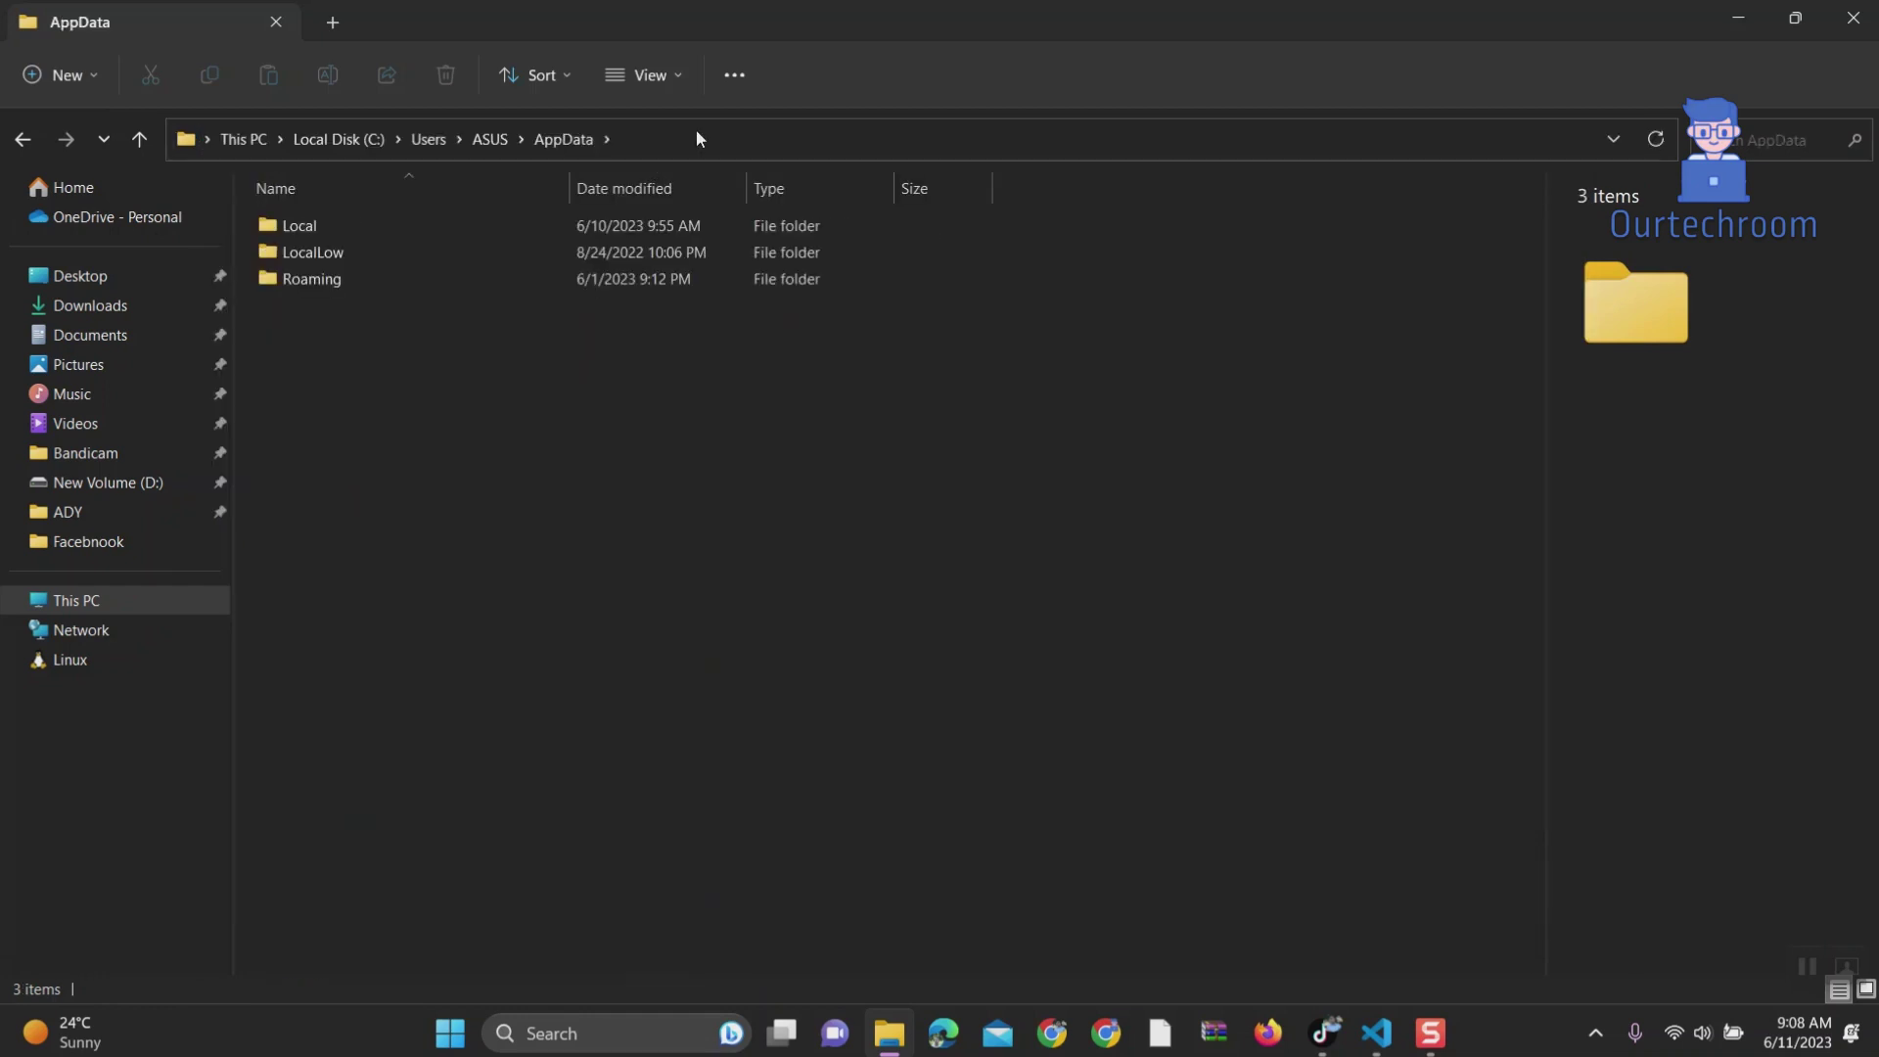
double_click(439, 224)
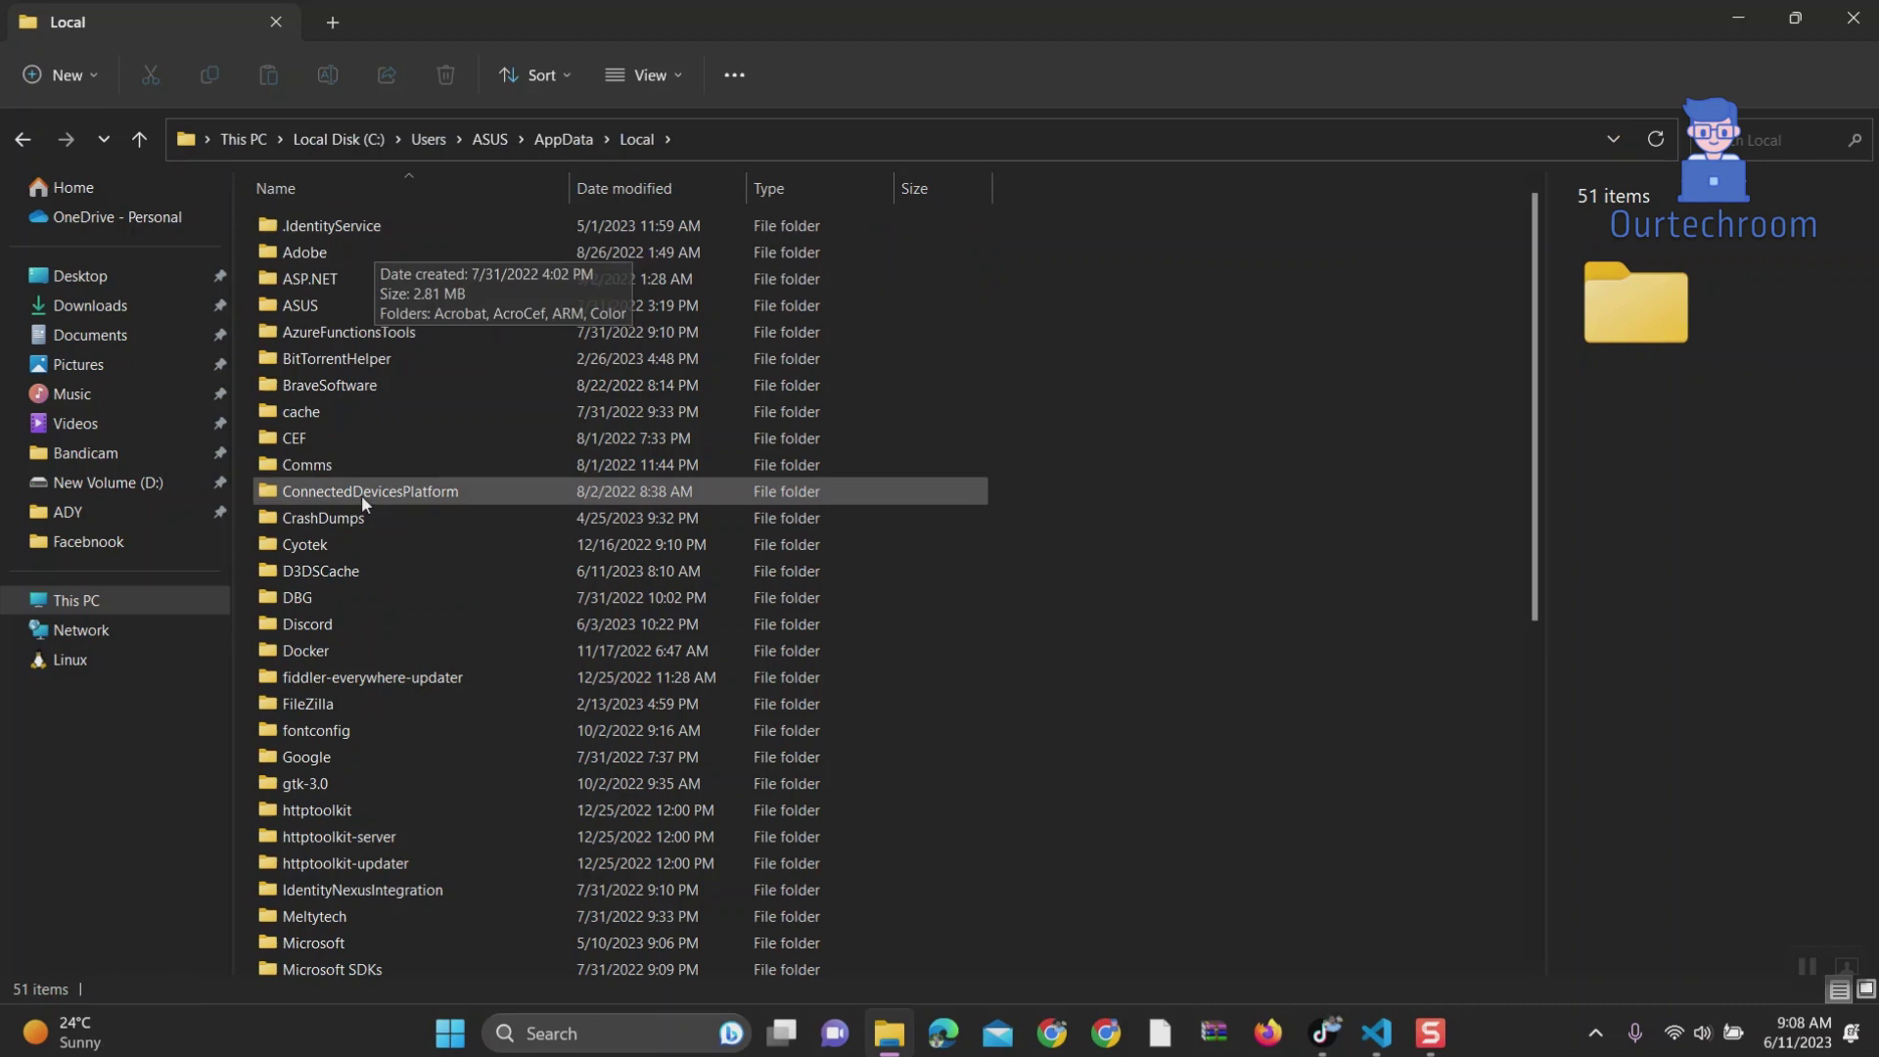
Step: Continue into the Google folder and then the Chrome folder
click(363, 505)
click(338, 756)
double_click(338, 752)
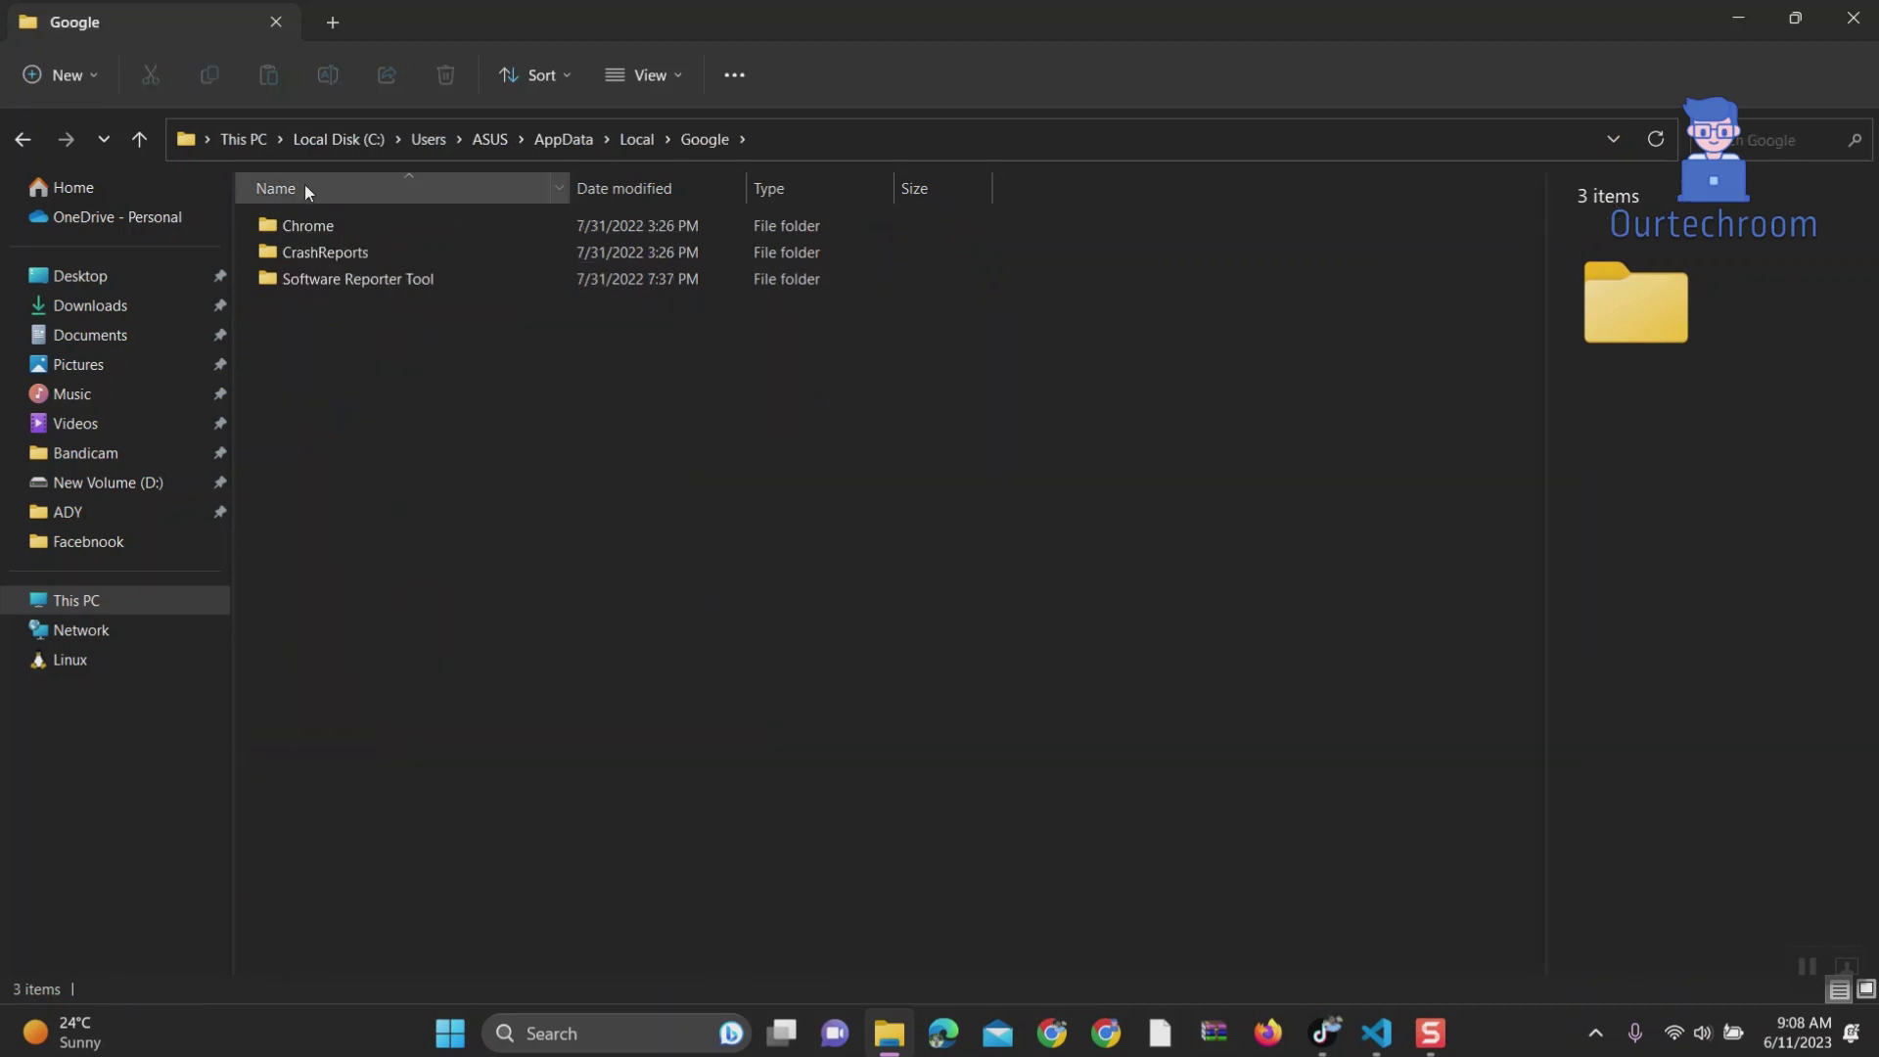
double_click(320, 228)
Step: Permanently delete the User Data folder with Shift+Delete and confirm
click(329, 229)
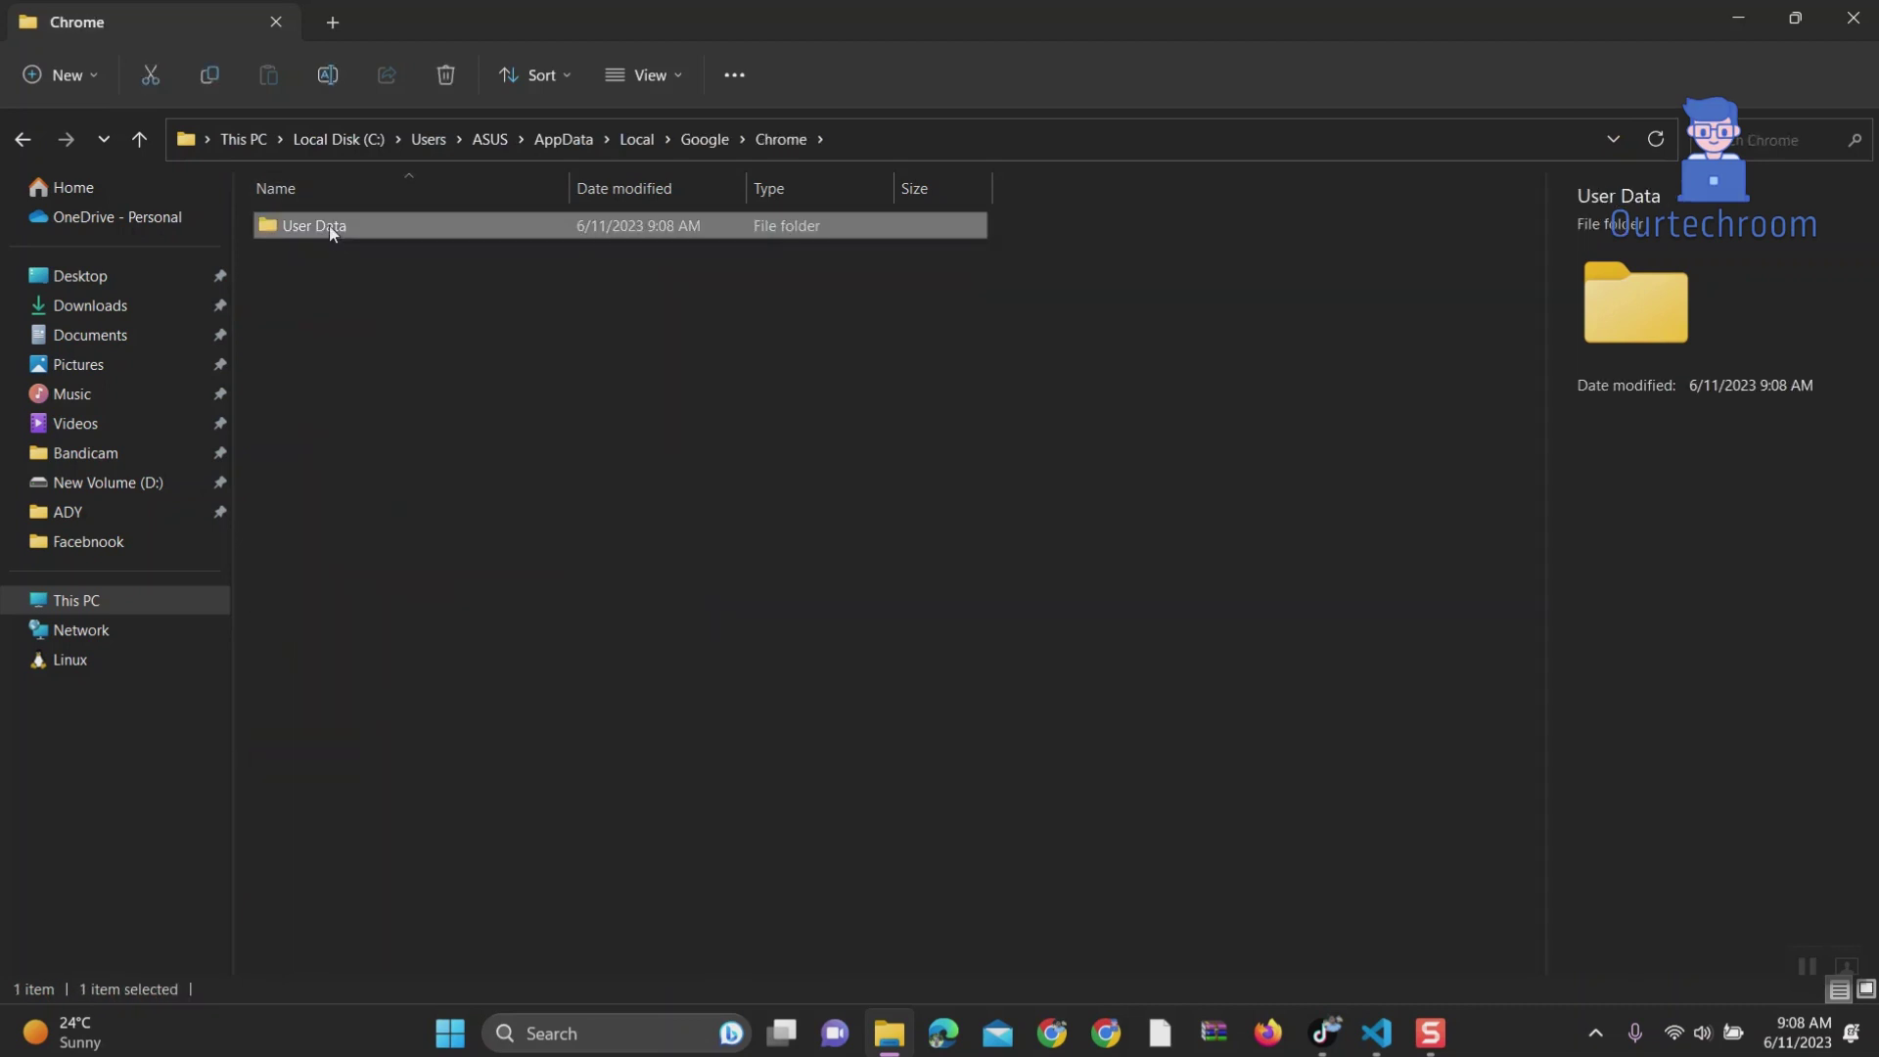
right_click(330, 230)
click(861, 383)
click(705, 220)
key(shift+Delete)
key(Return)
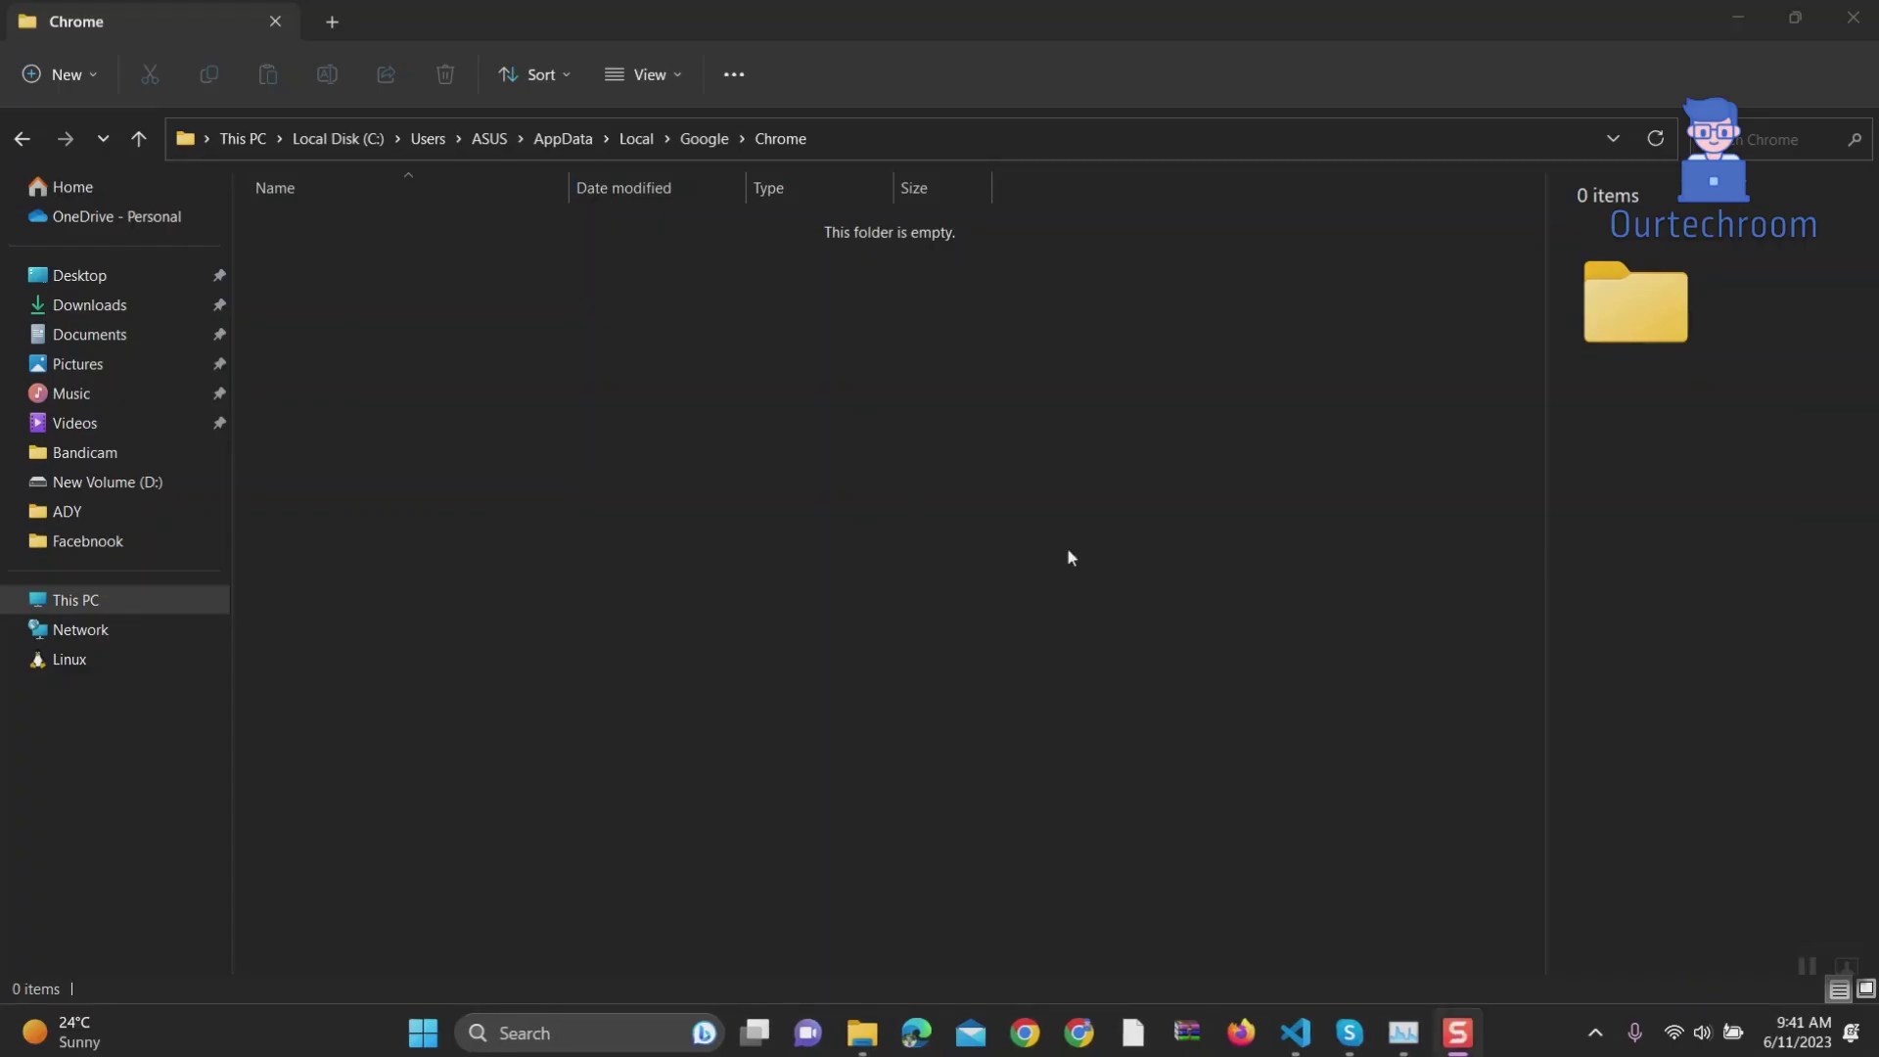
Step: Launch Chrome maximized, keep suggested bookmarks, skip background and choose Set as default
click(1024, 1032)
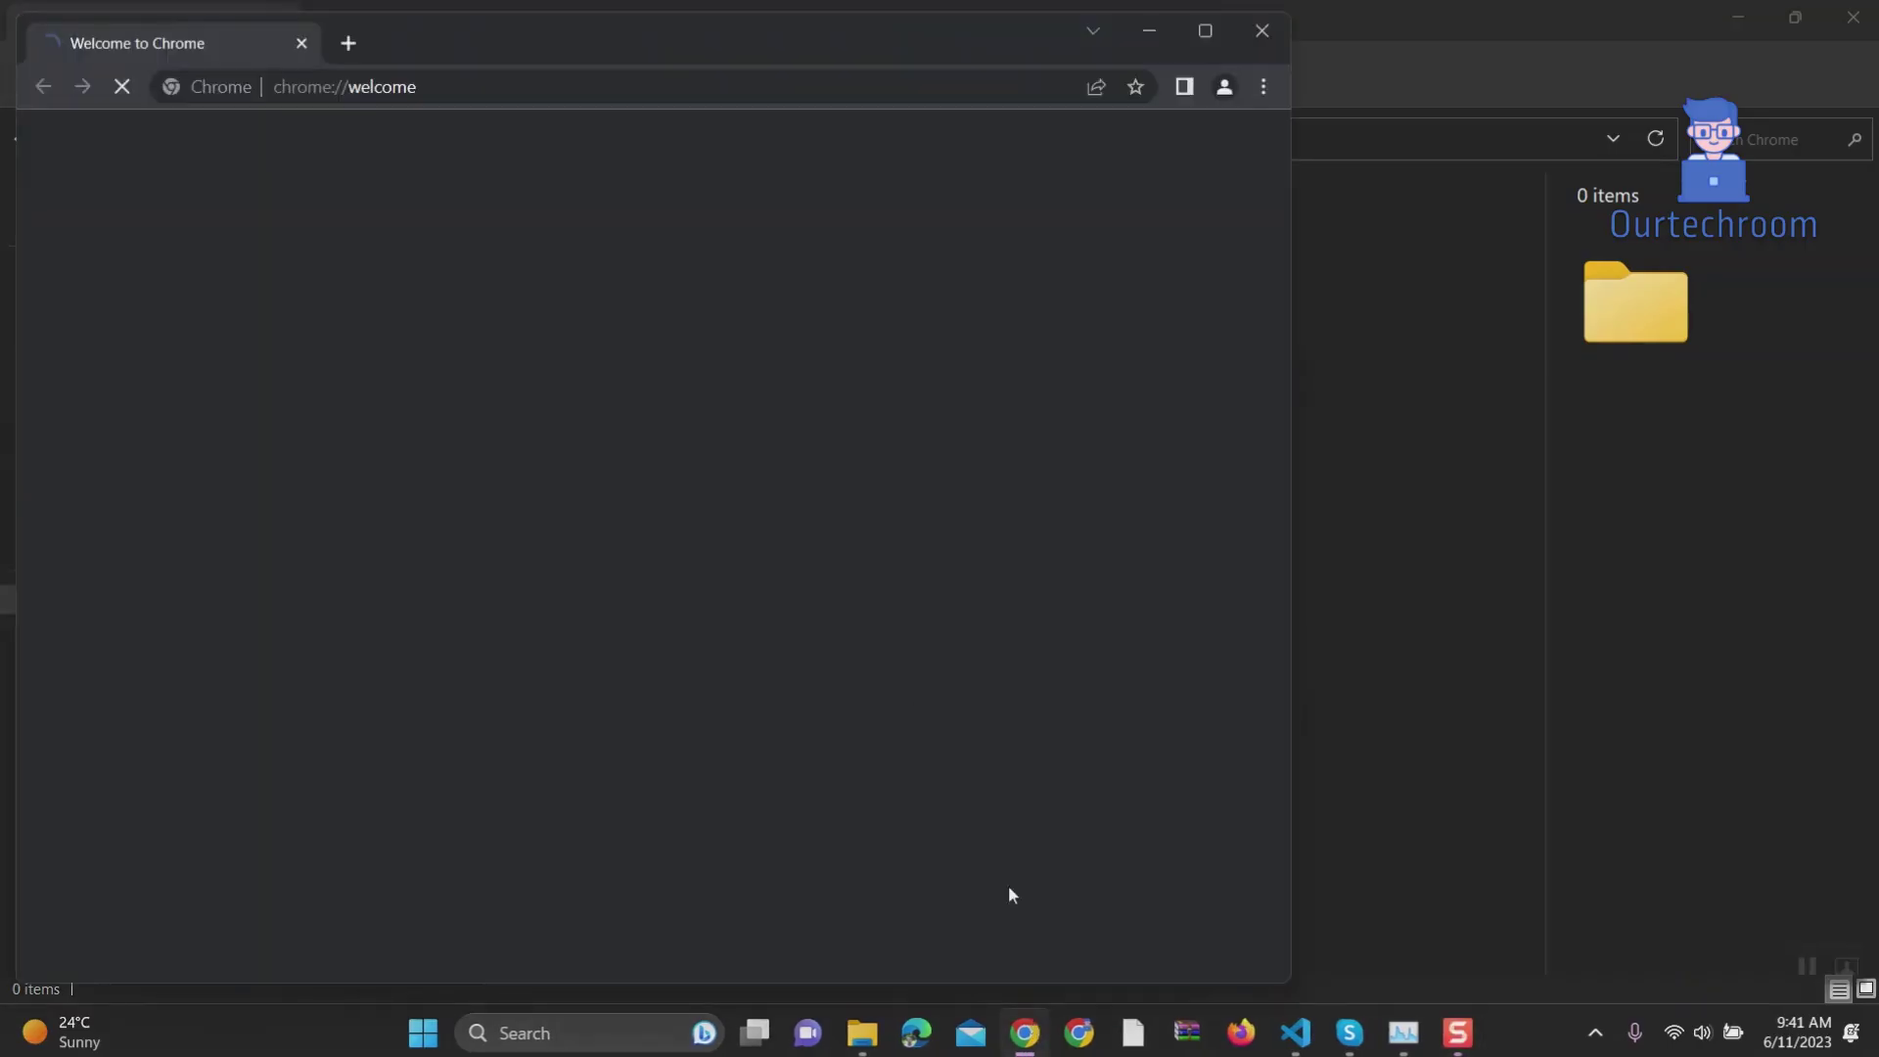
click(1206, 32)
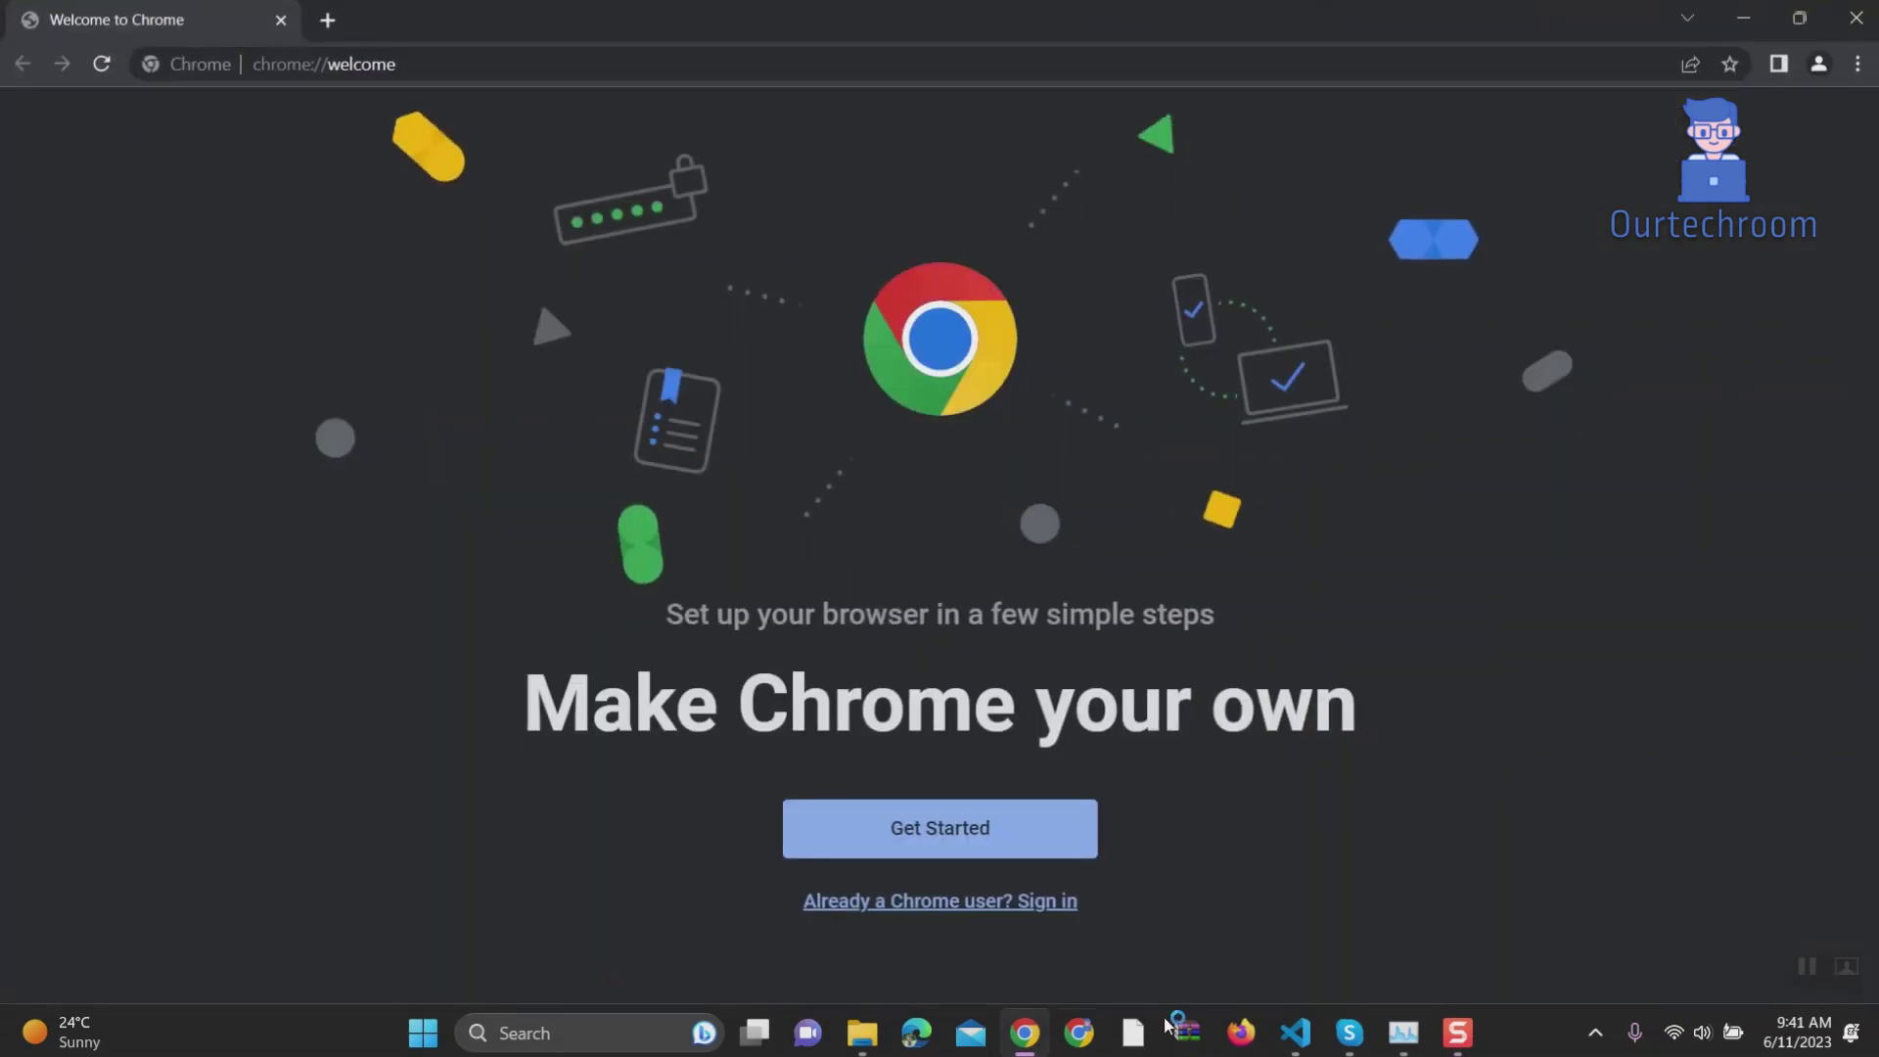
click(940, 828)
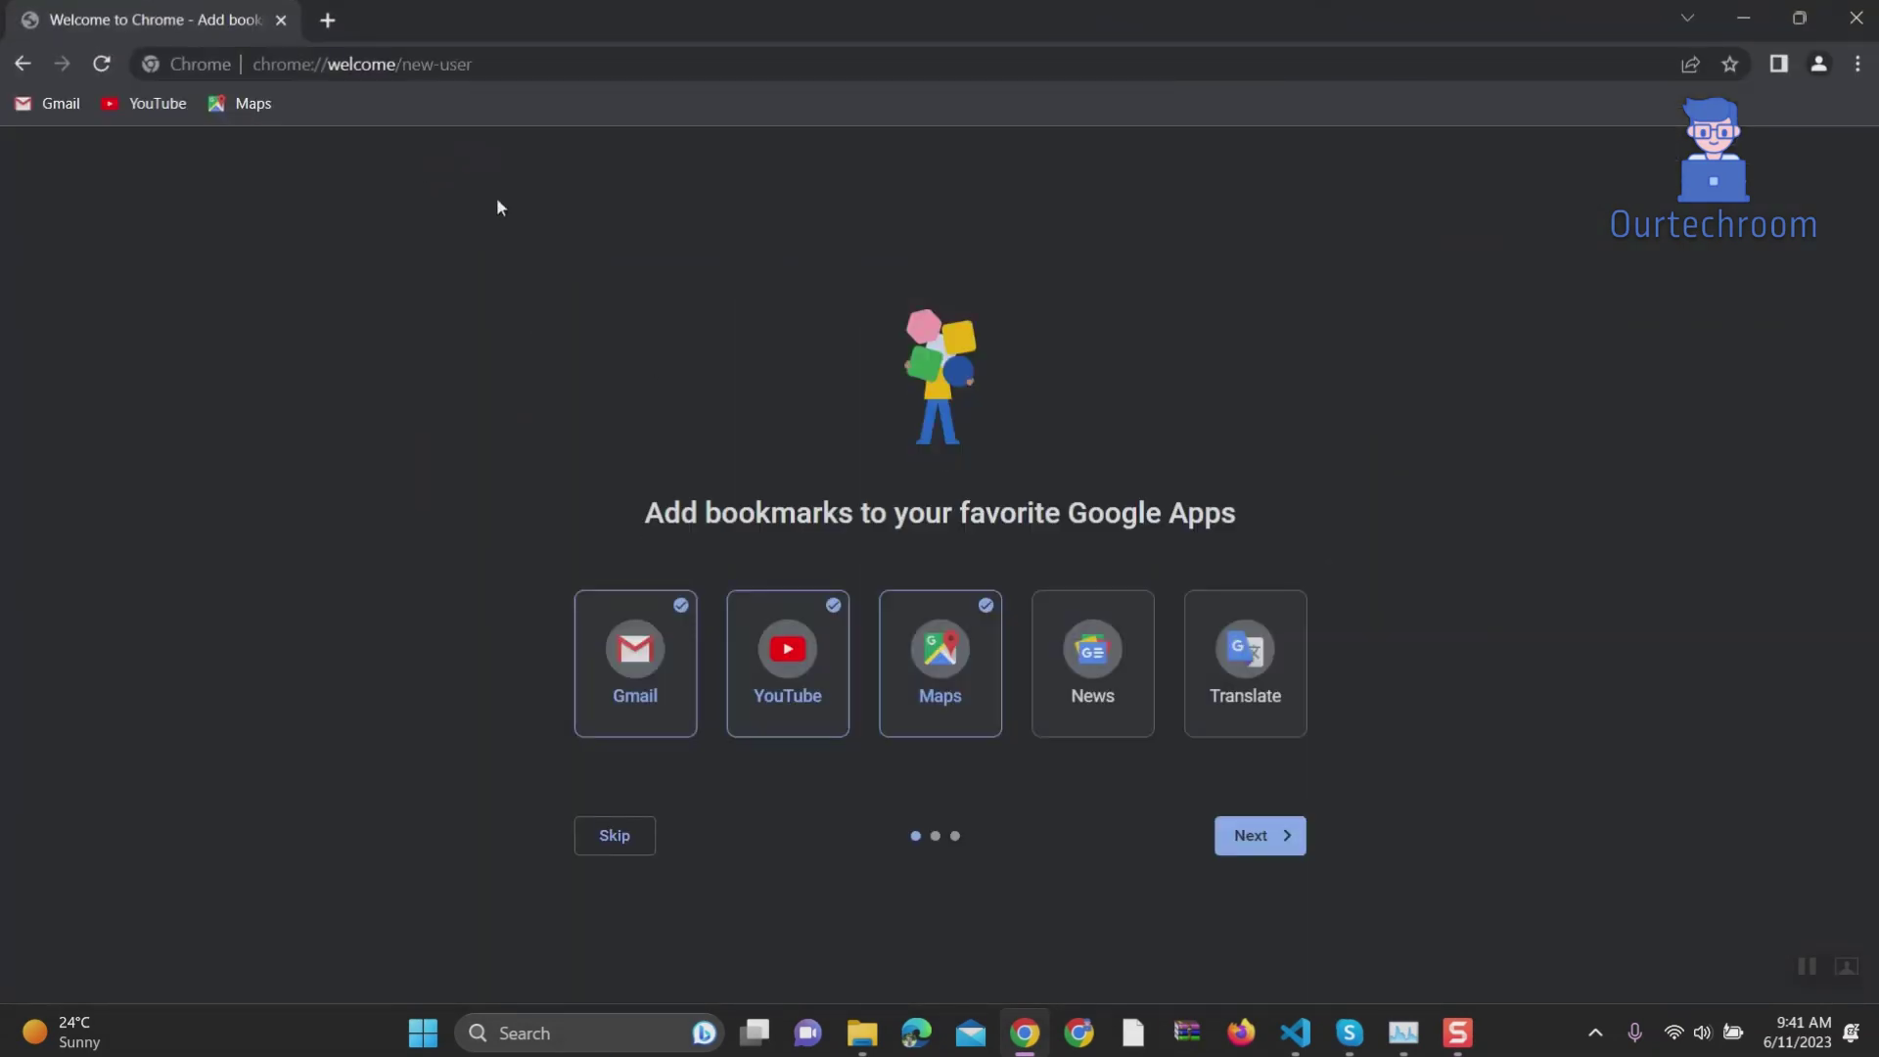
click(1257, 834)
click(1260, 962)
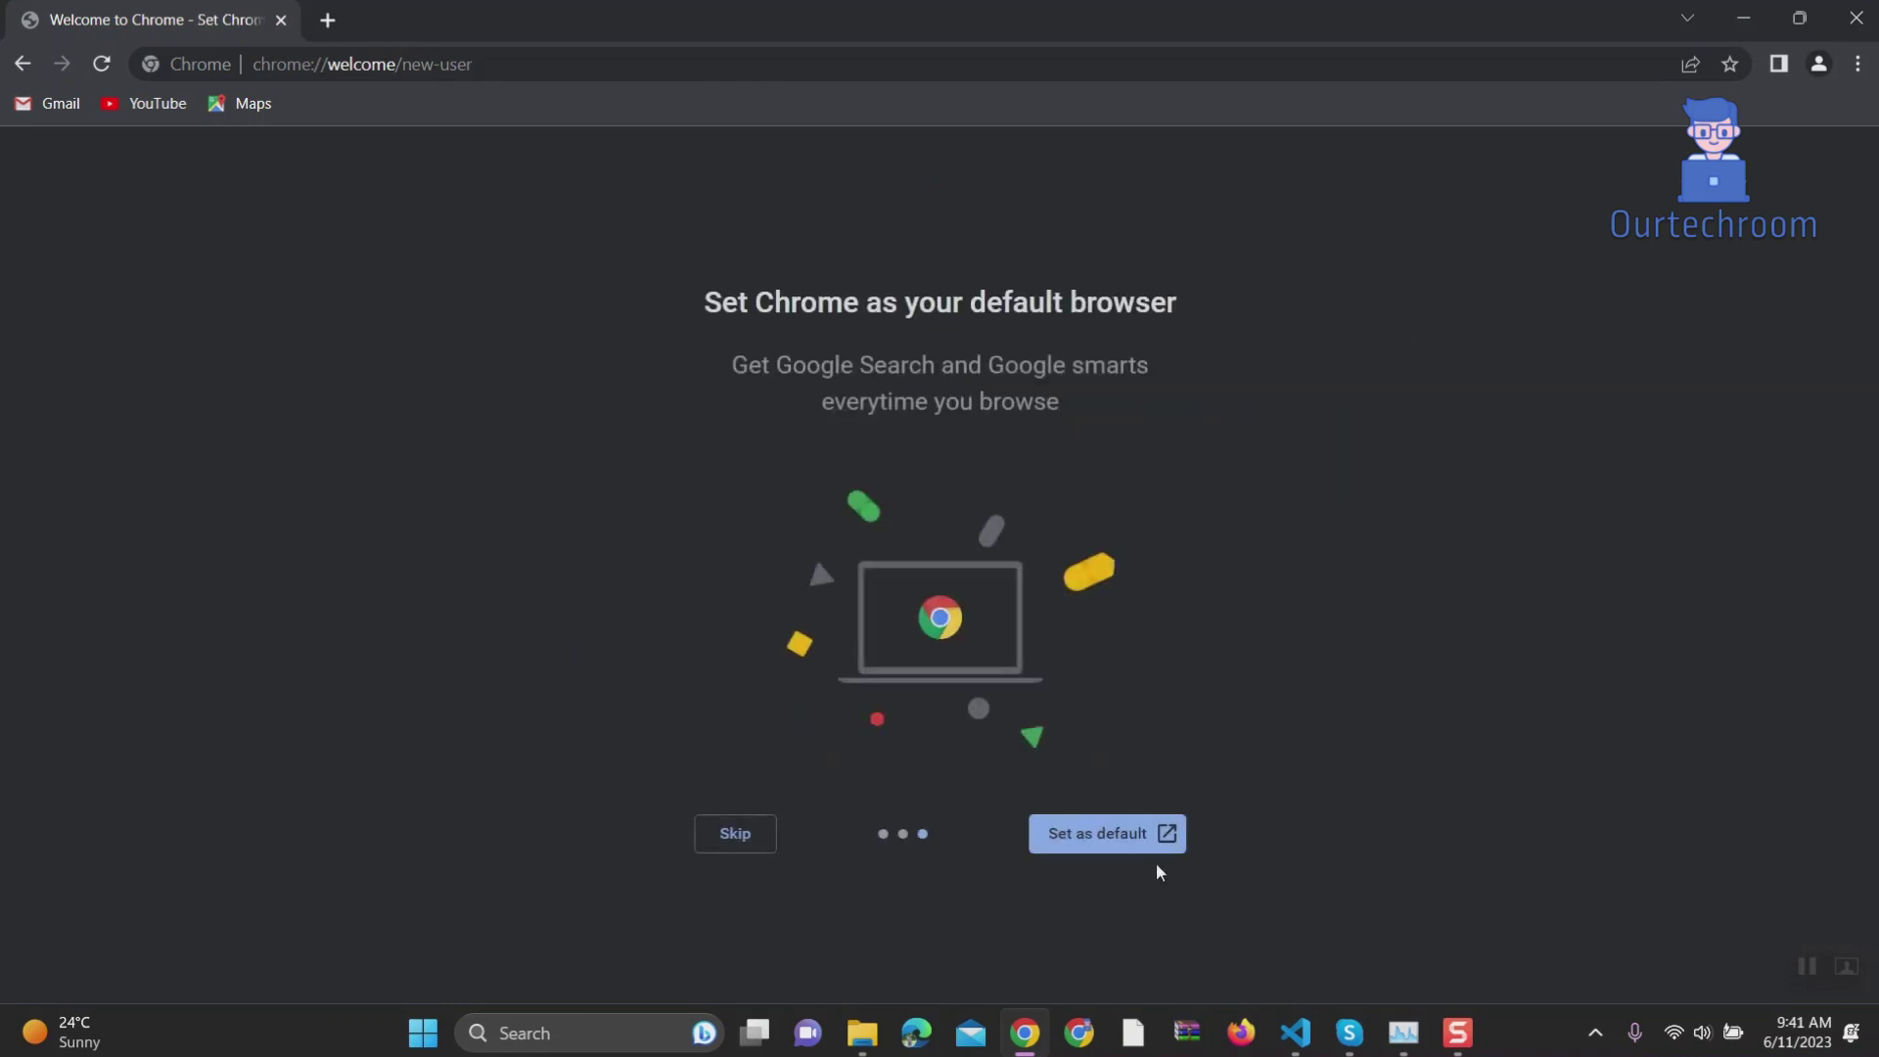
click(1112, 834)
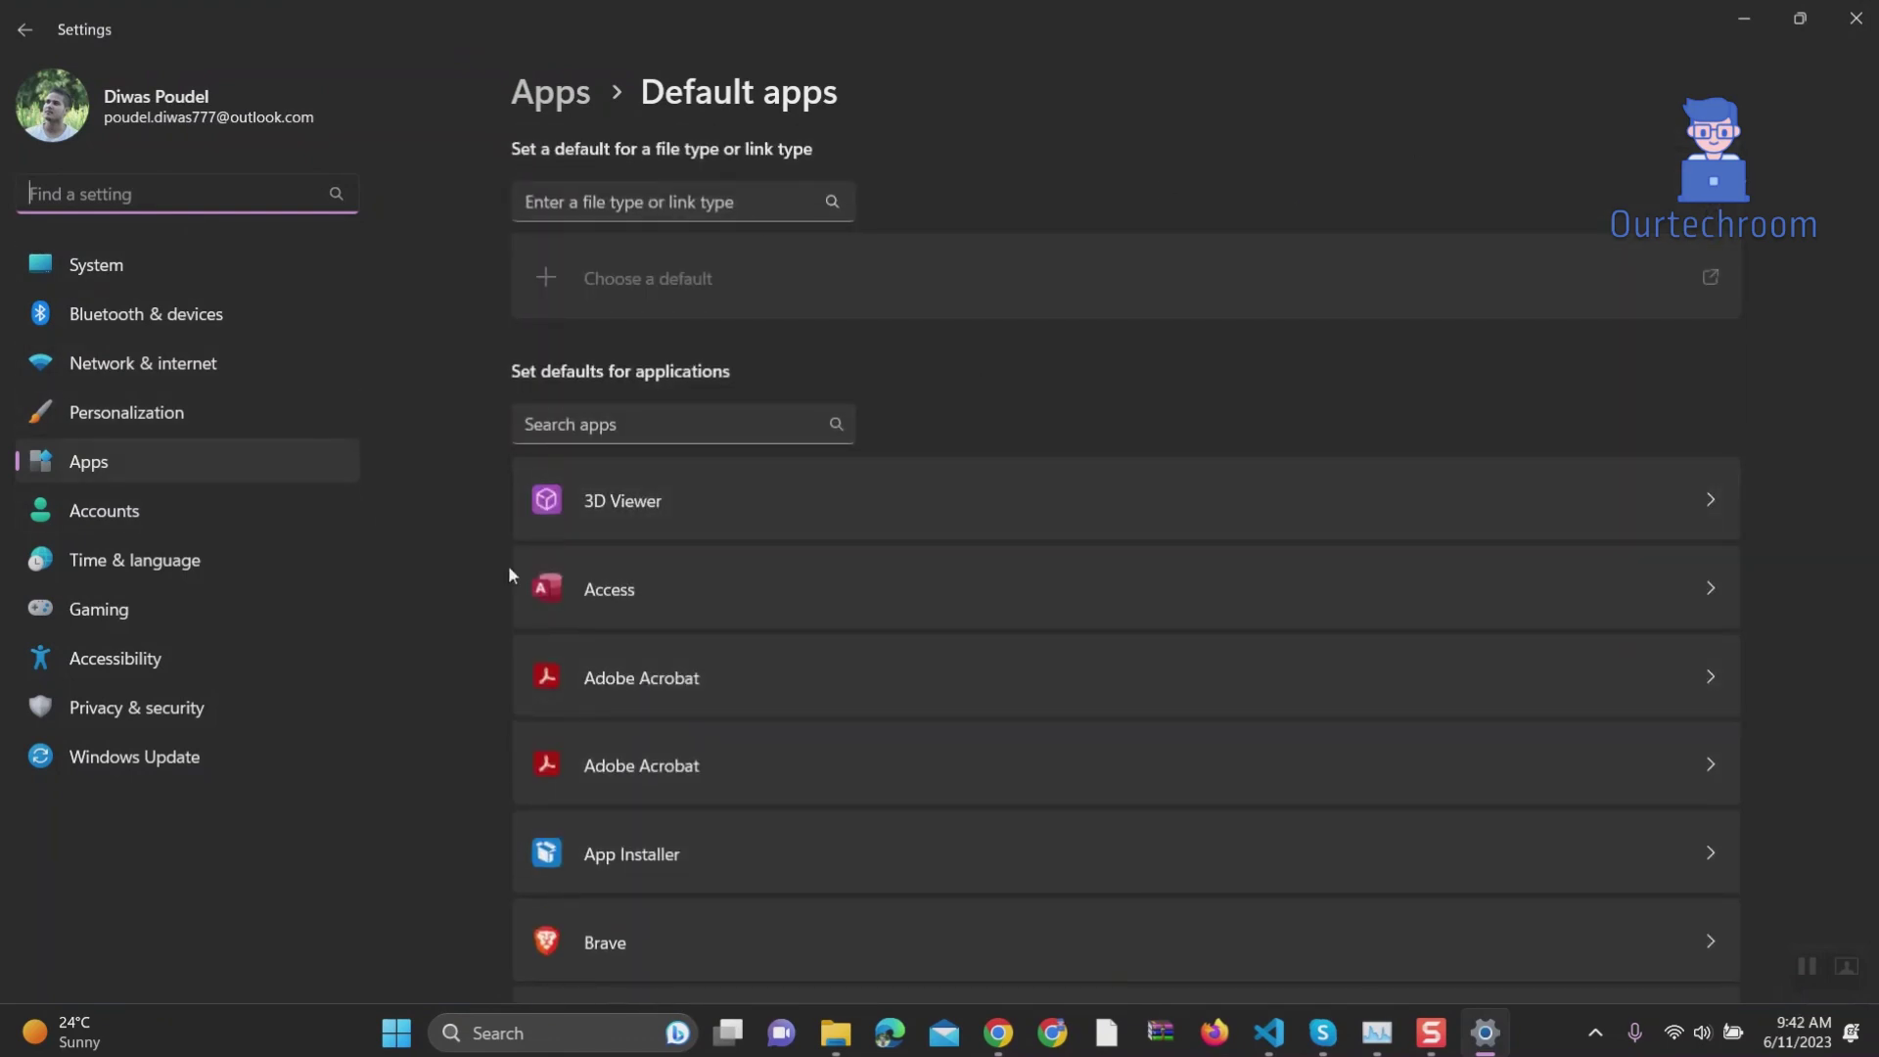
scroll(690, 665, down, 3)
scroll(691, 665, down, 2)
scroll(691, 665, down, 3)
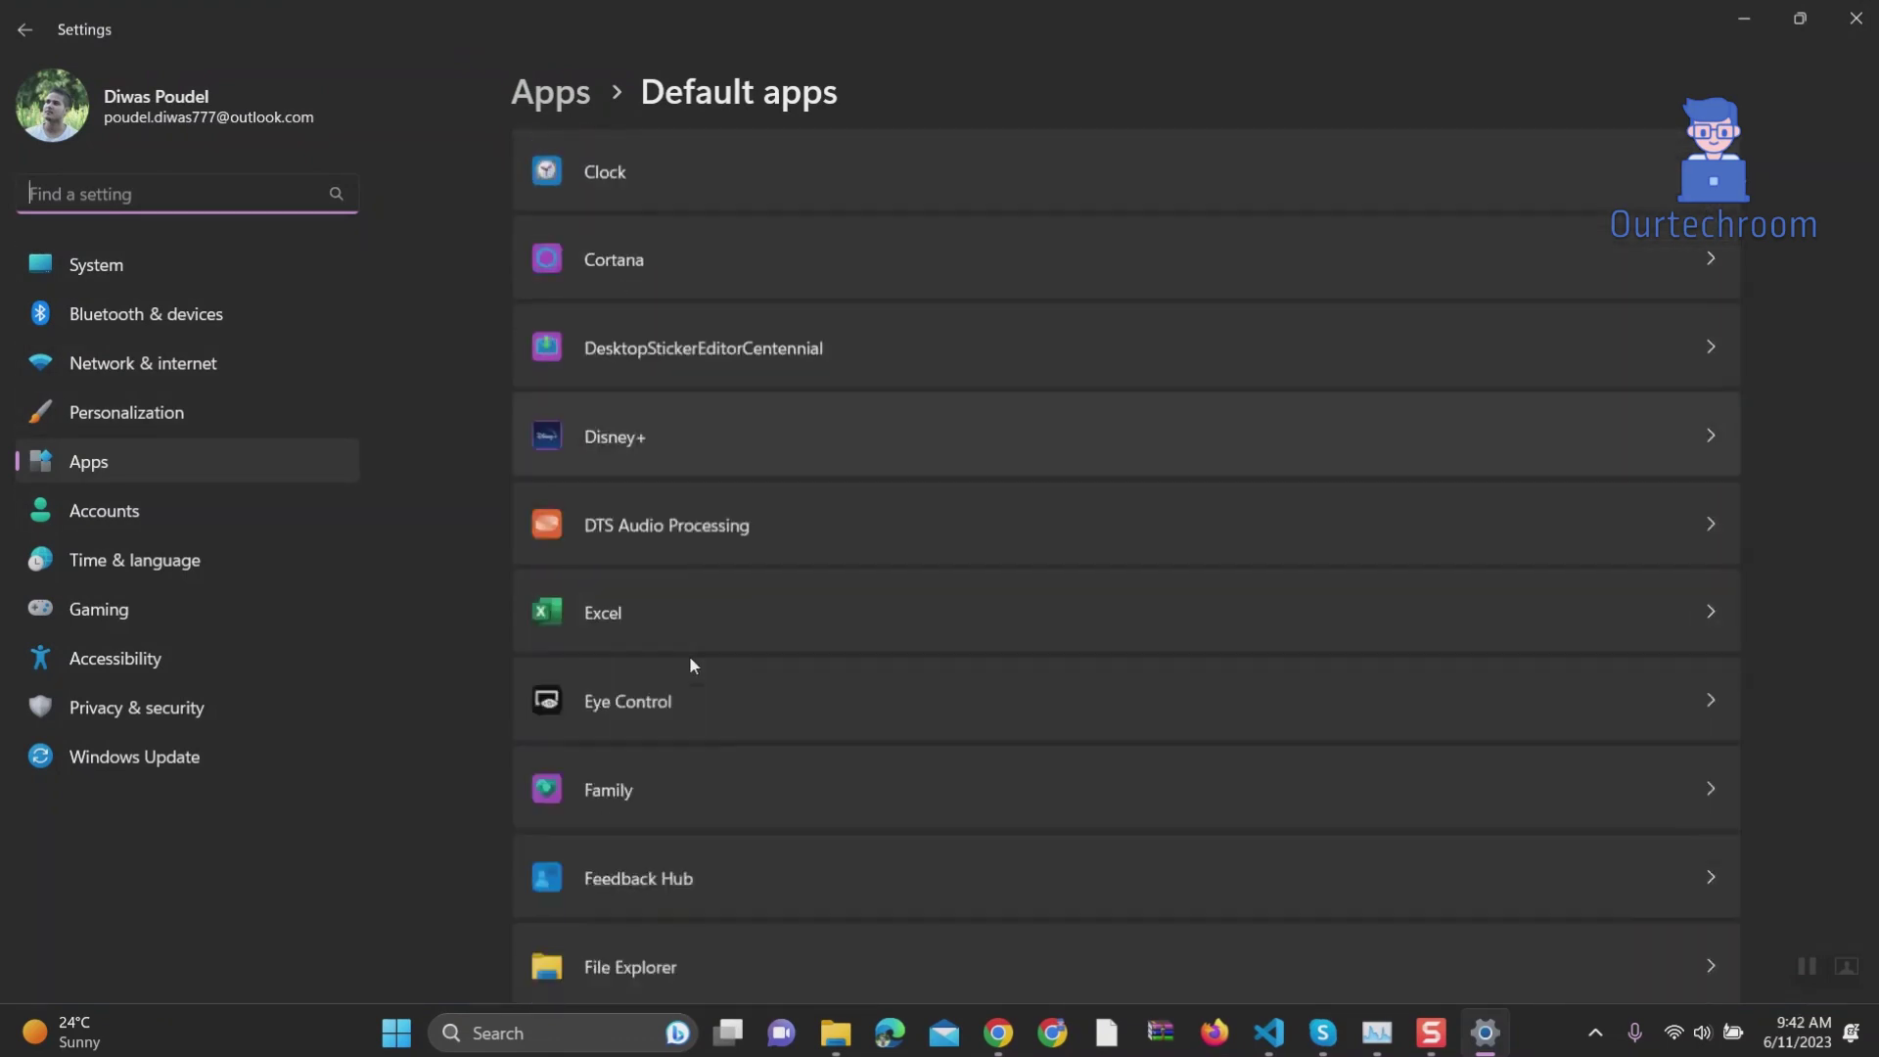
scroll(689, 665, down, 3)
scroll(689, 663, down, 2)
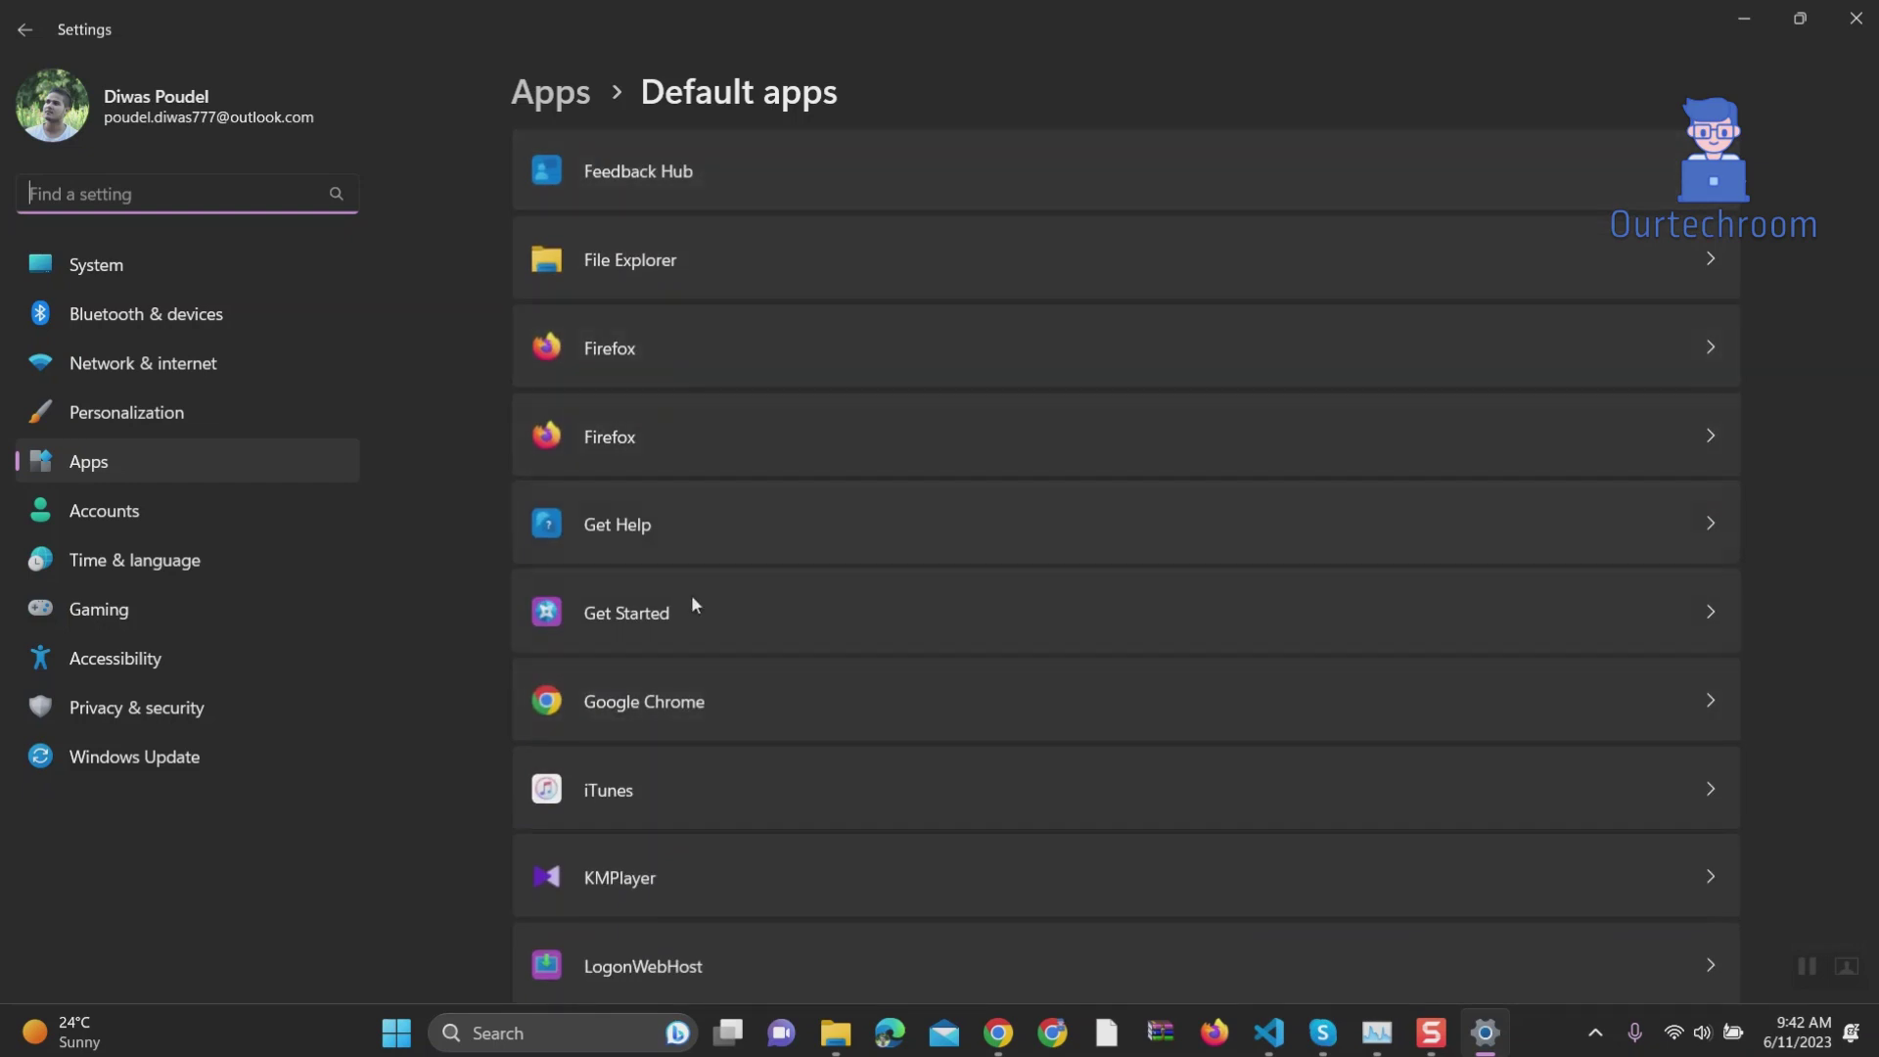
Step: Select Google Chrome in the Default apps list
click(690, 680)
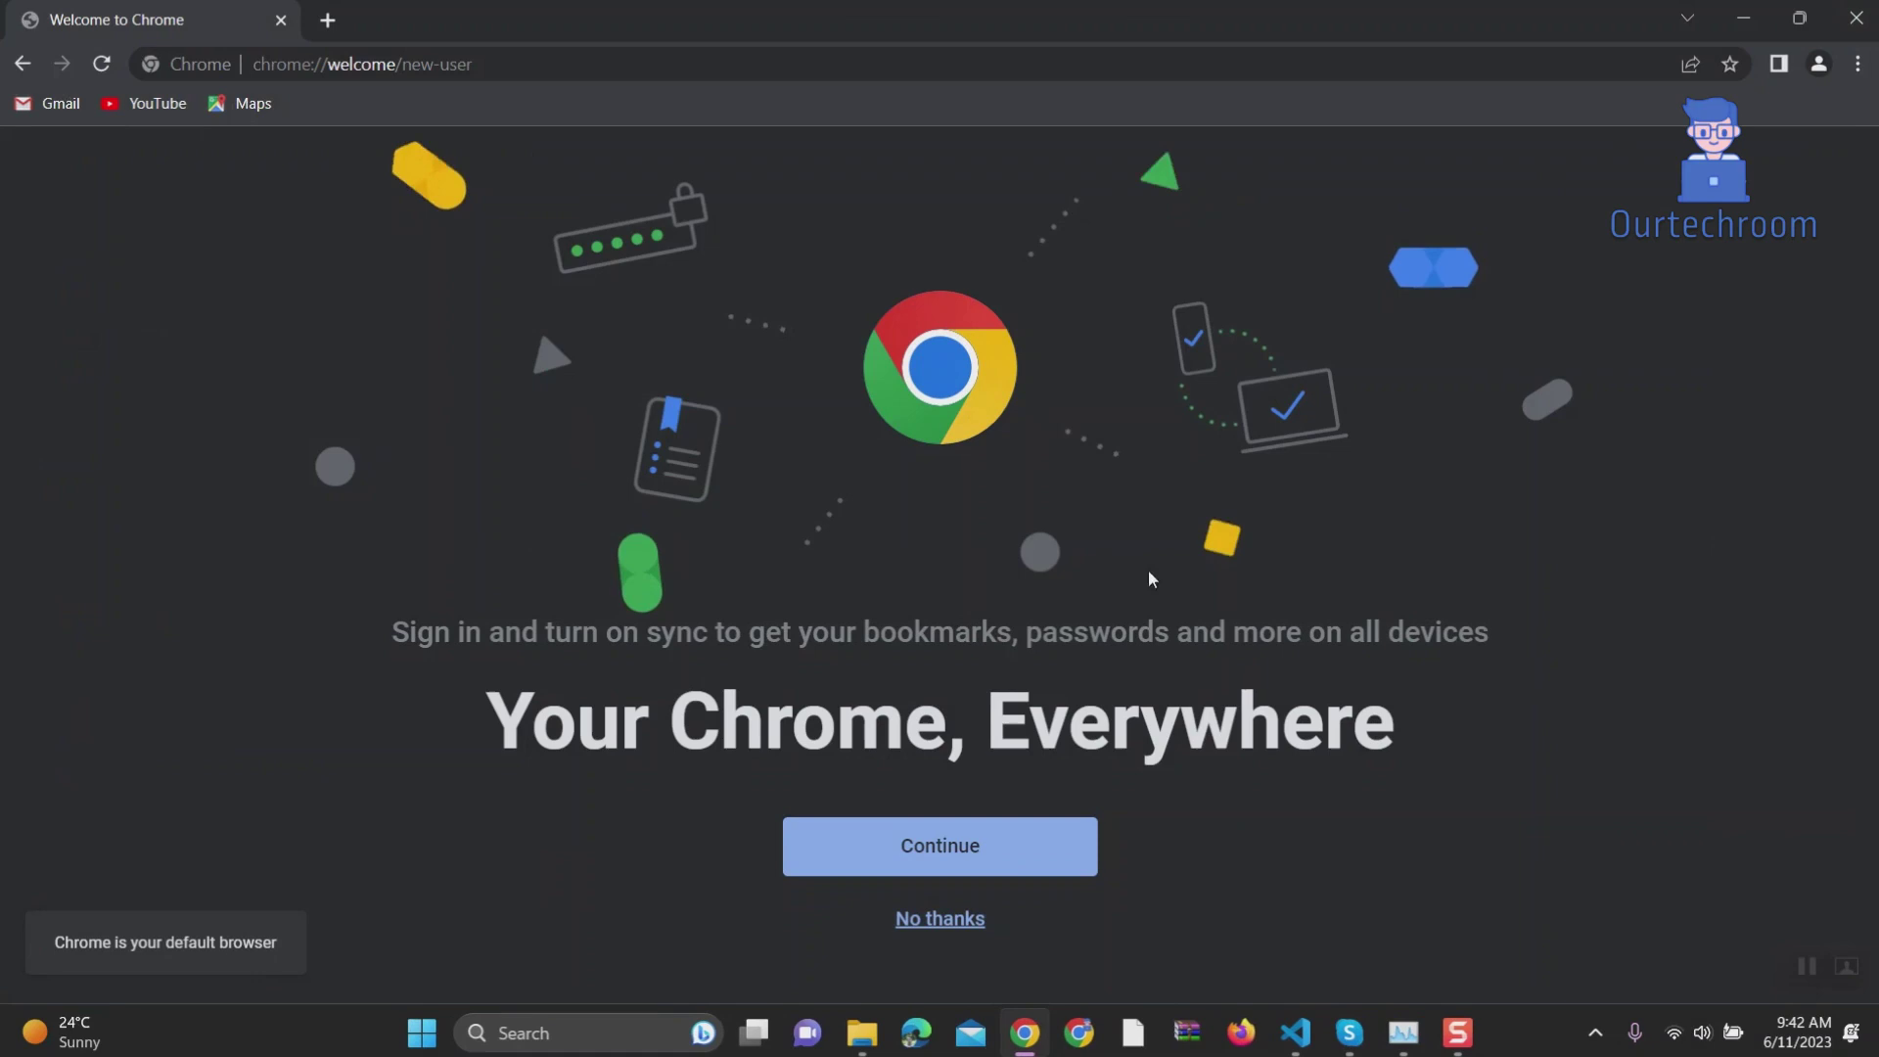
Step: Continue from the welcome page and turn on sync with 'Yes, I'm in'
click(1003, 847)
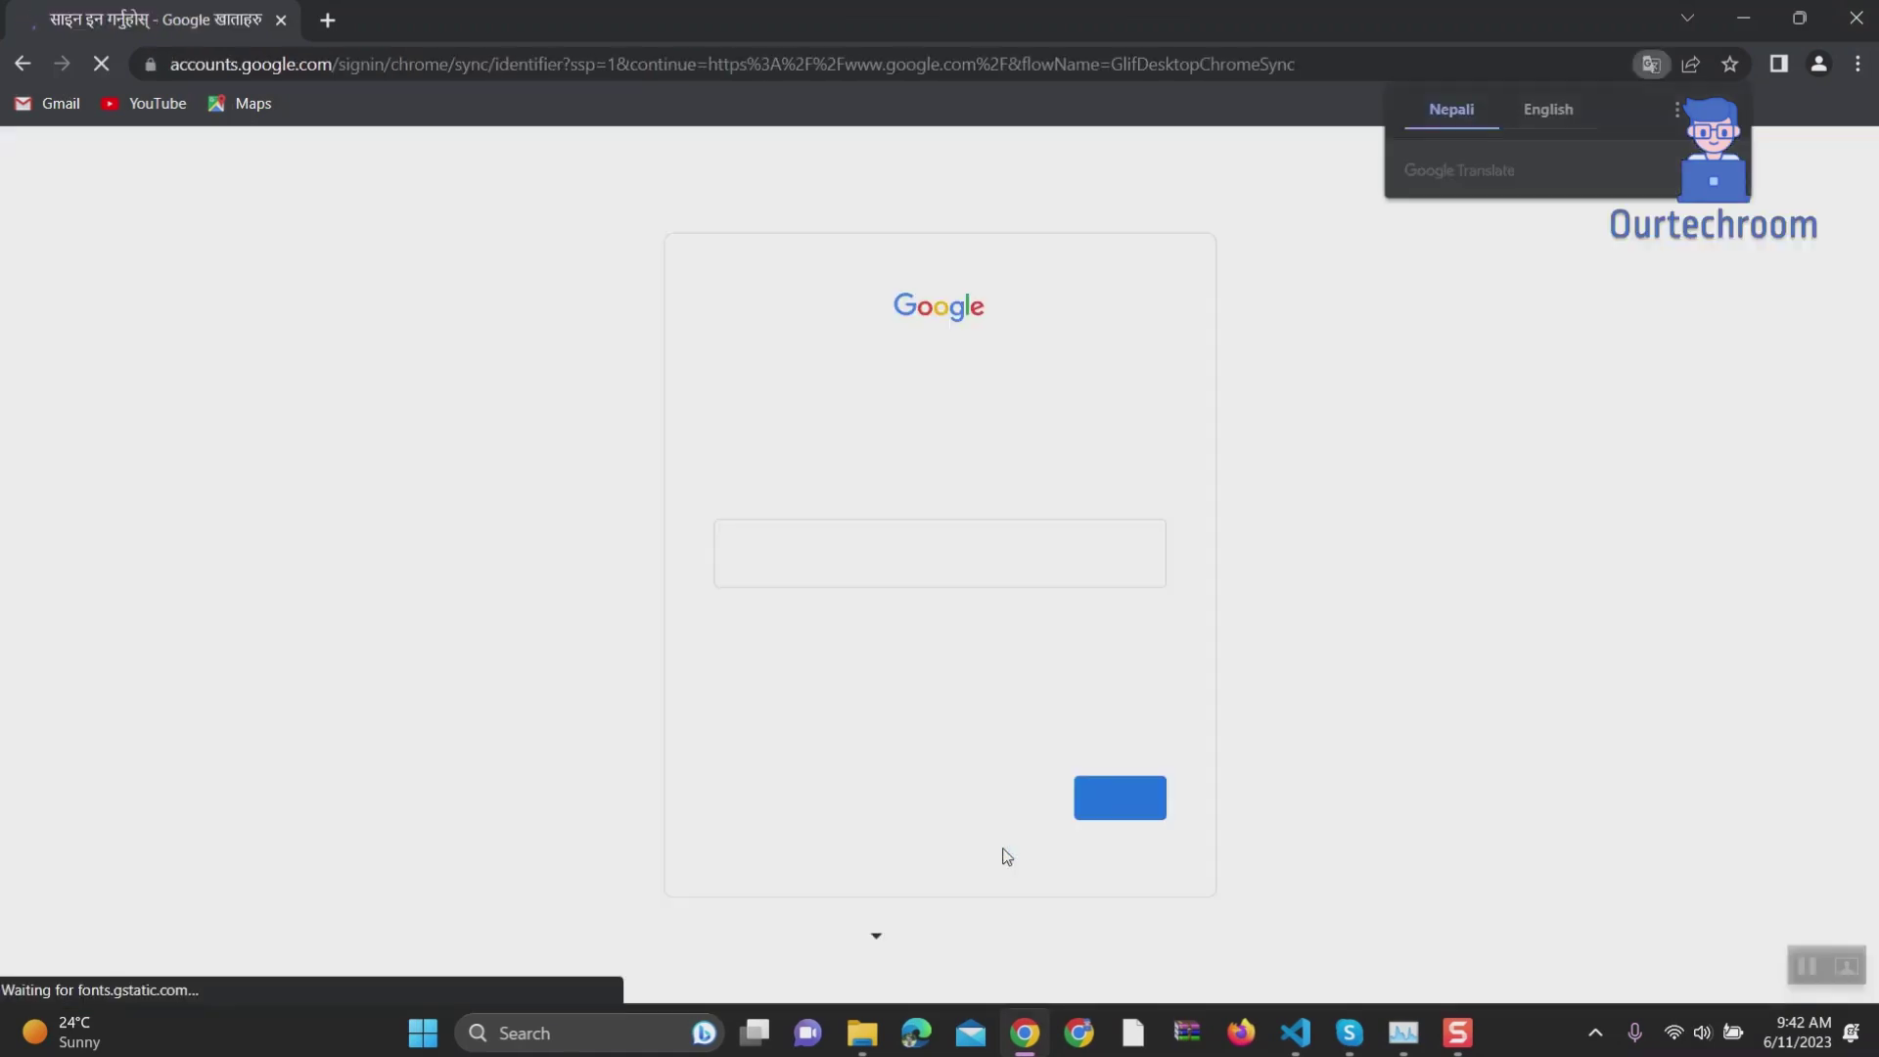
click(826, 575)
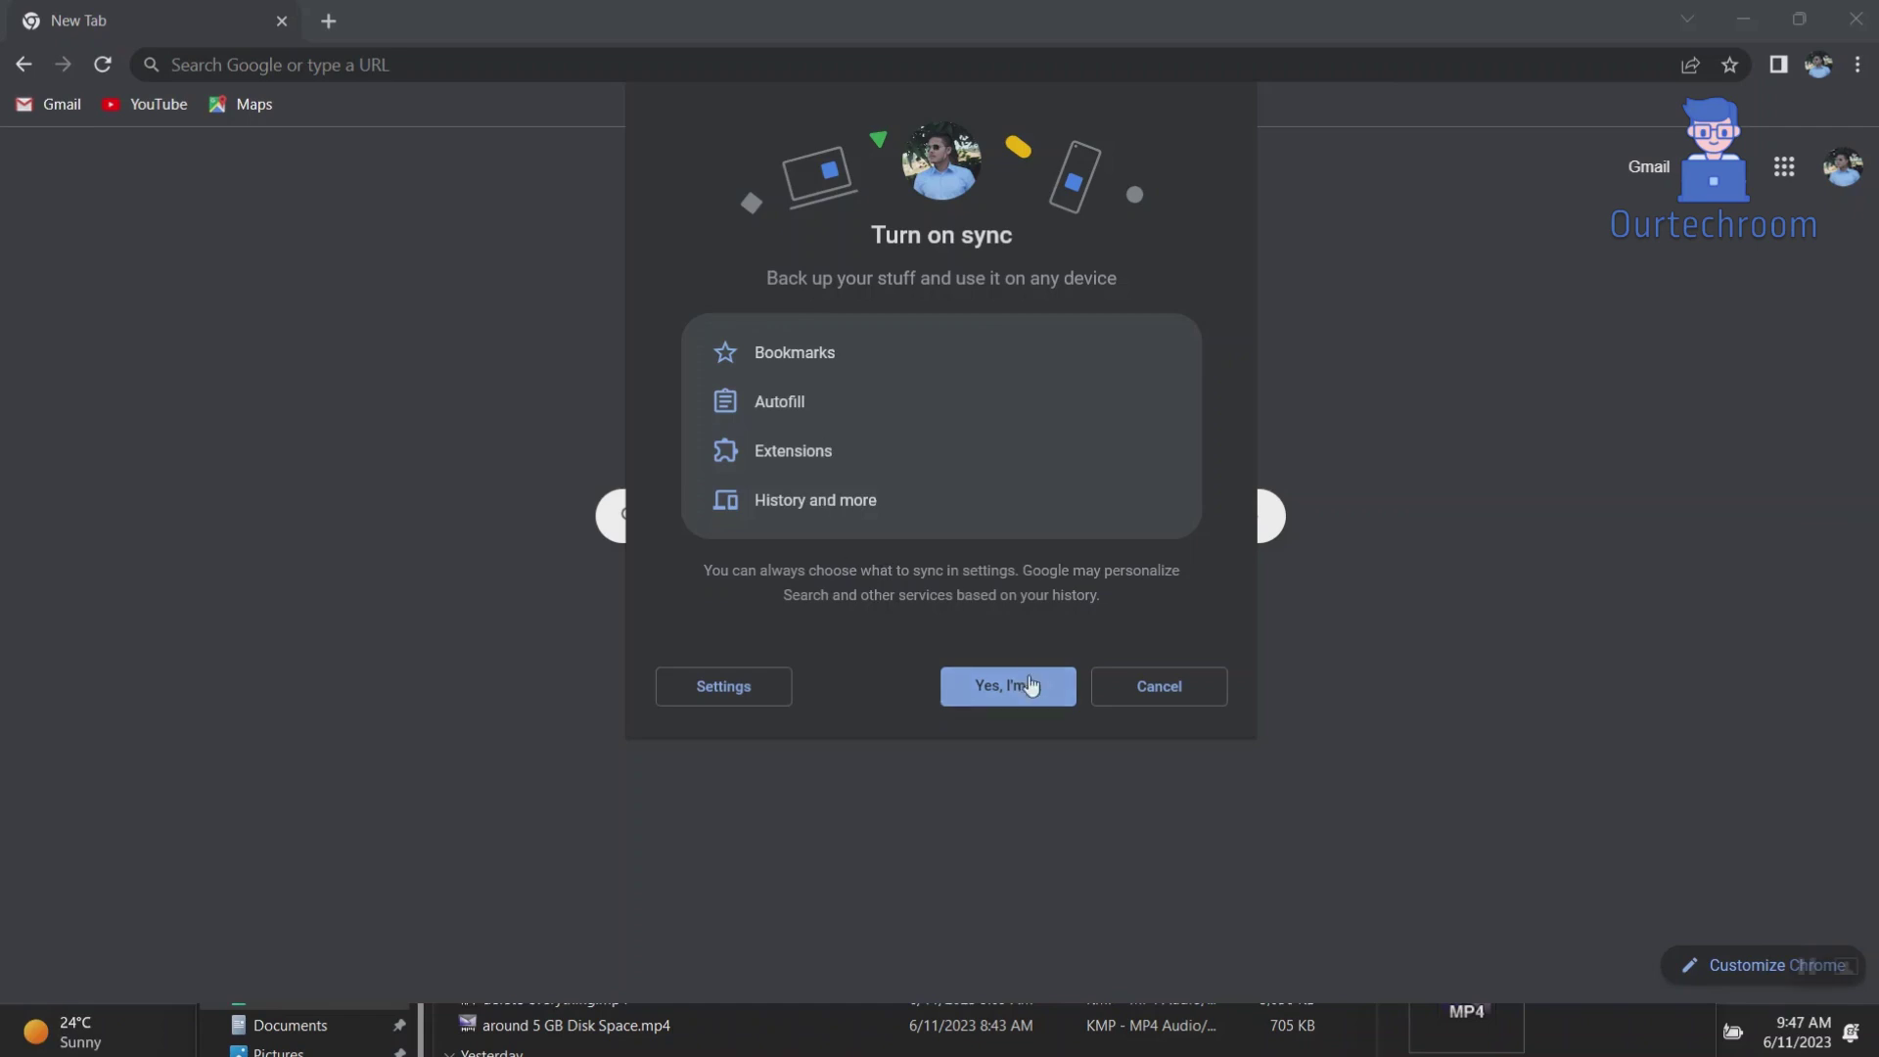
click(1006, 690)
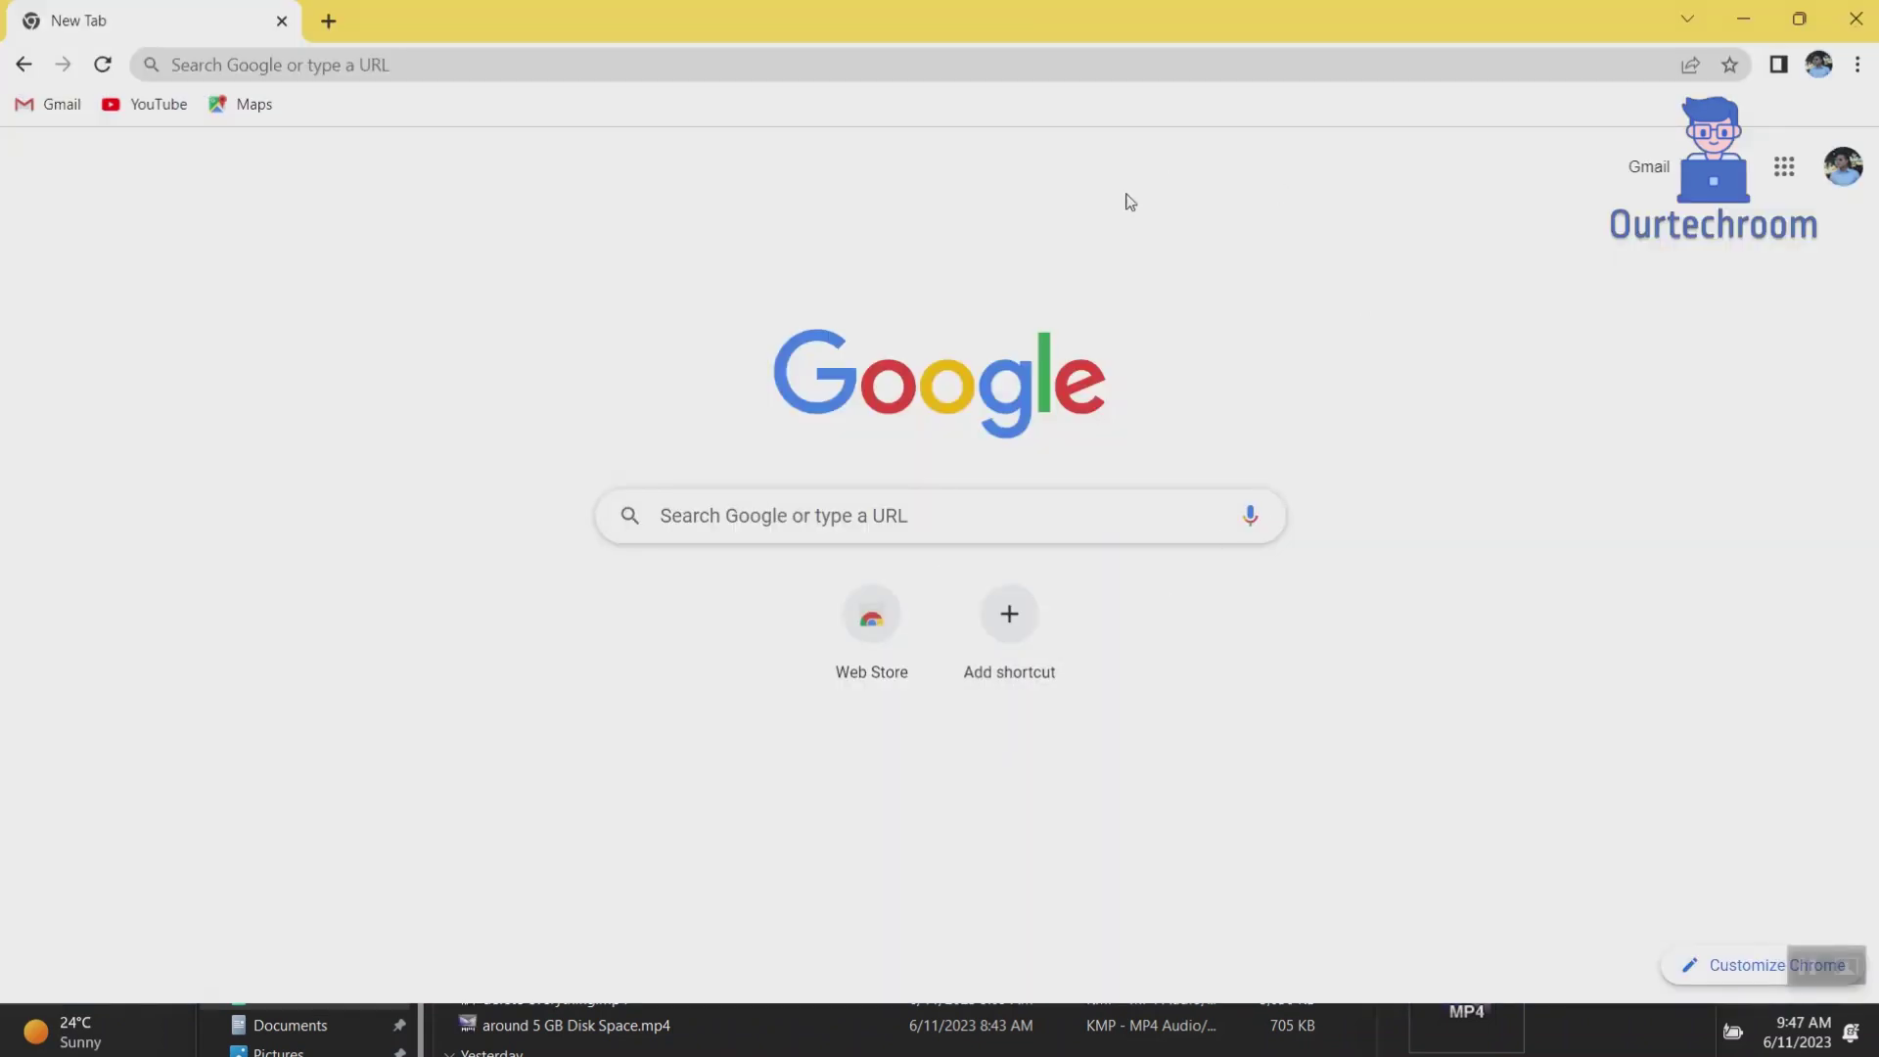
Step: Check the profile menu's sync status and close the overview
click(1817, 66)
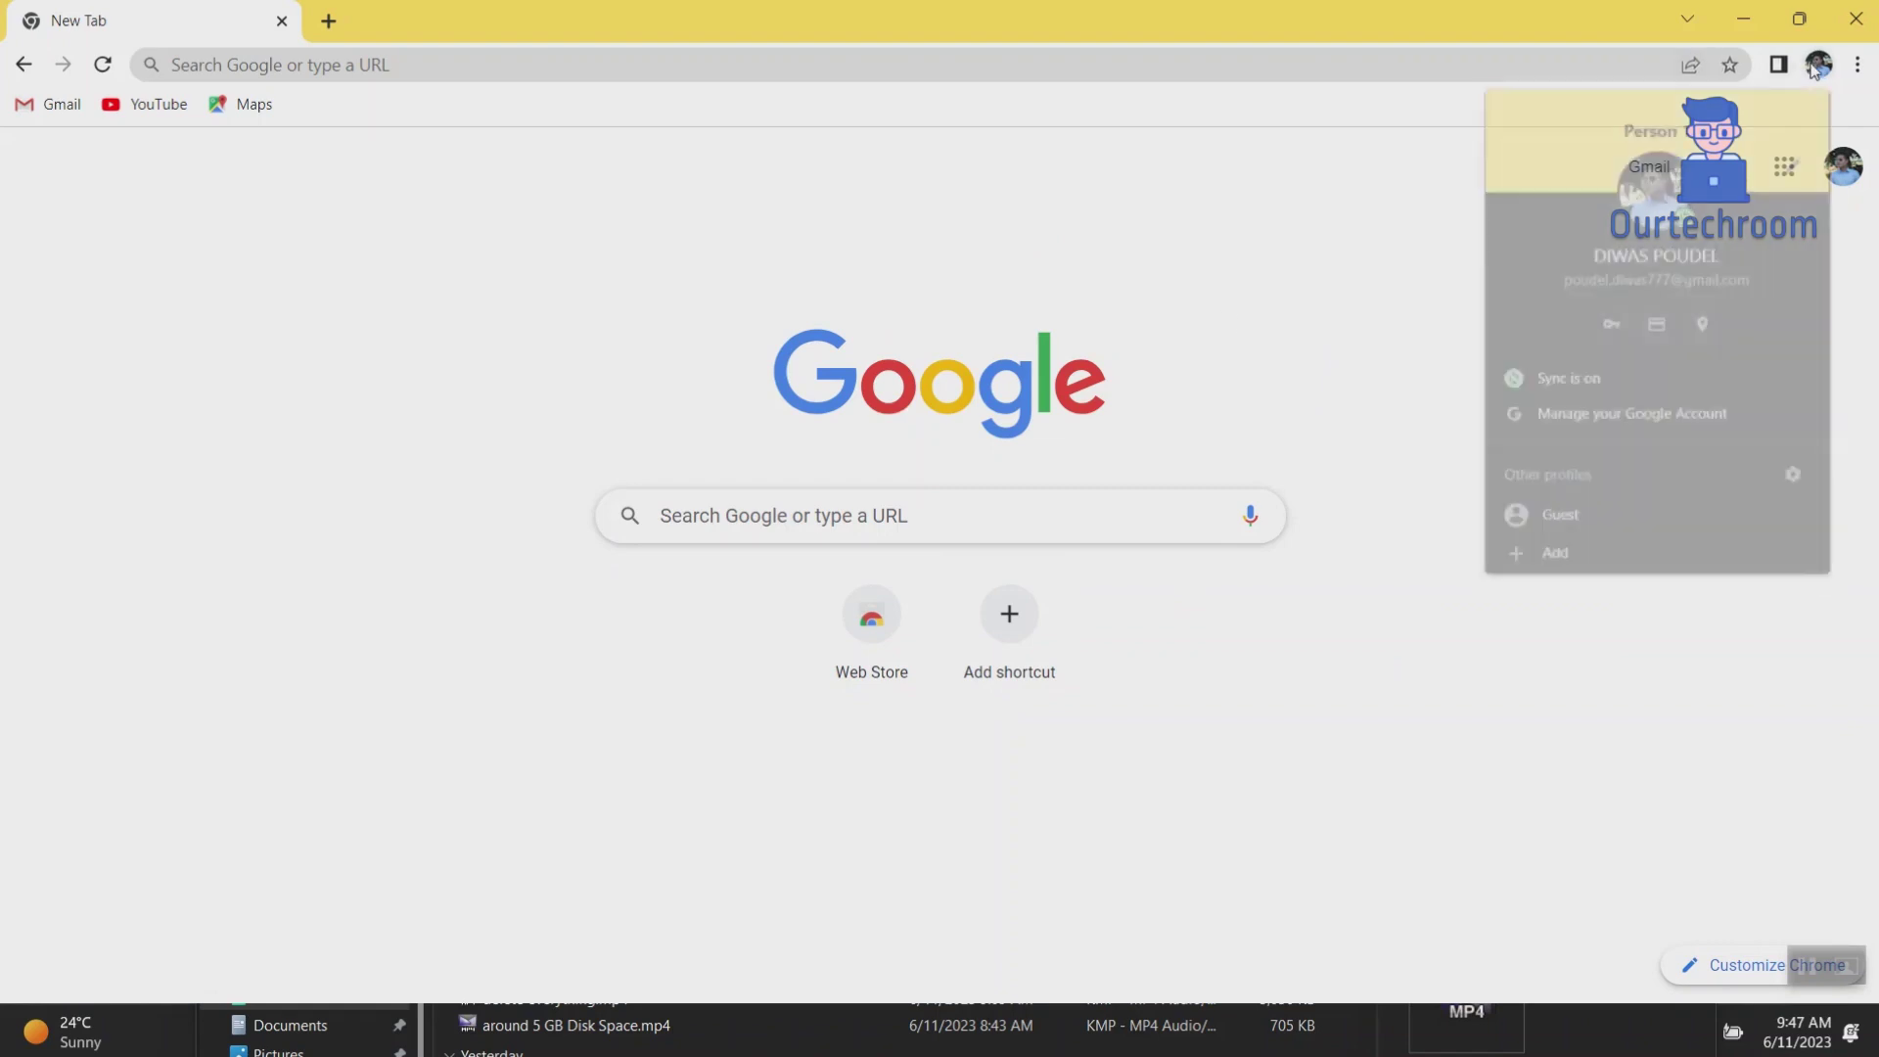
click(1300, 365)
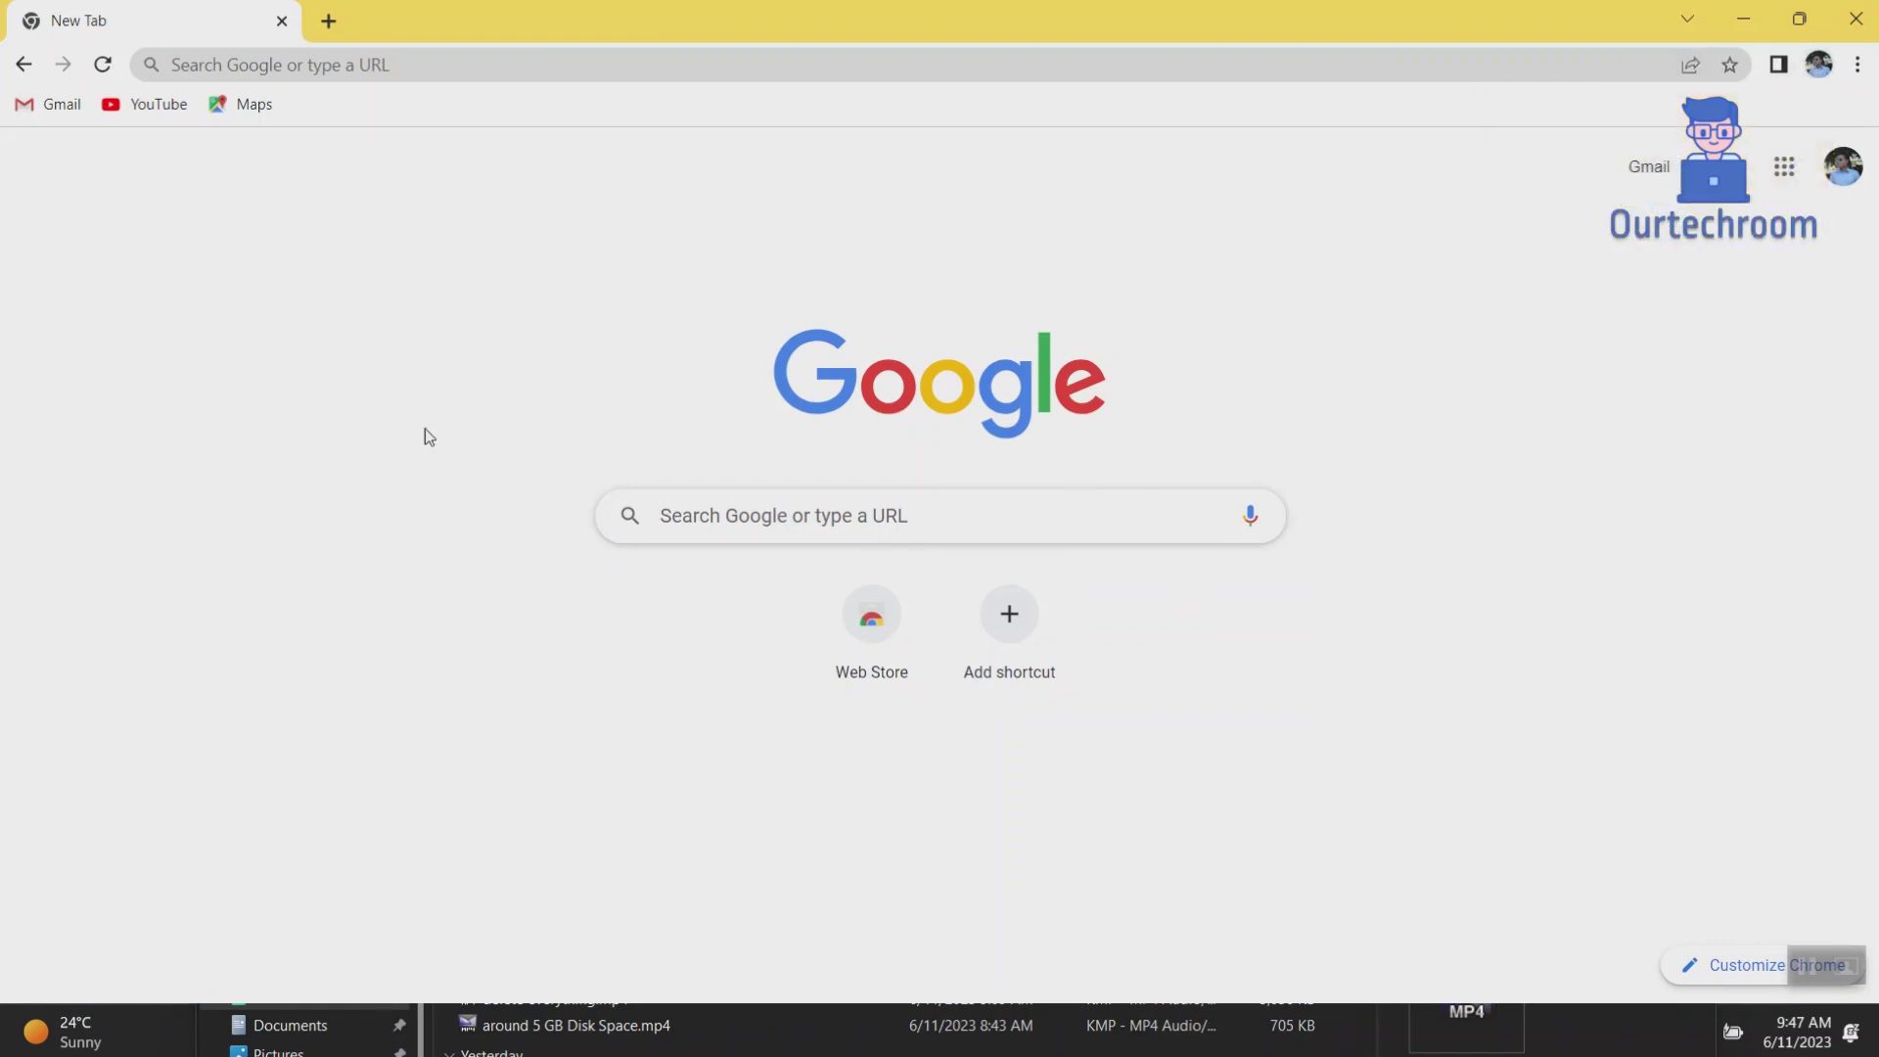
click(1217, 194)
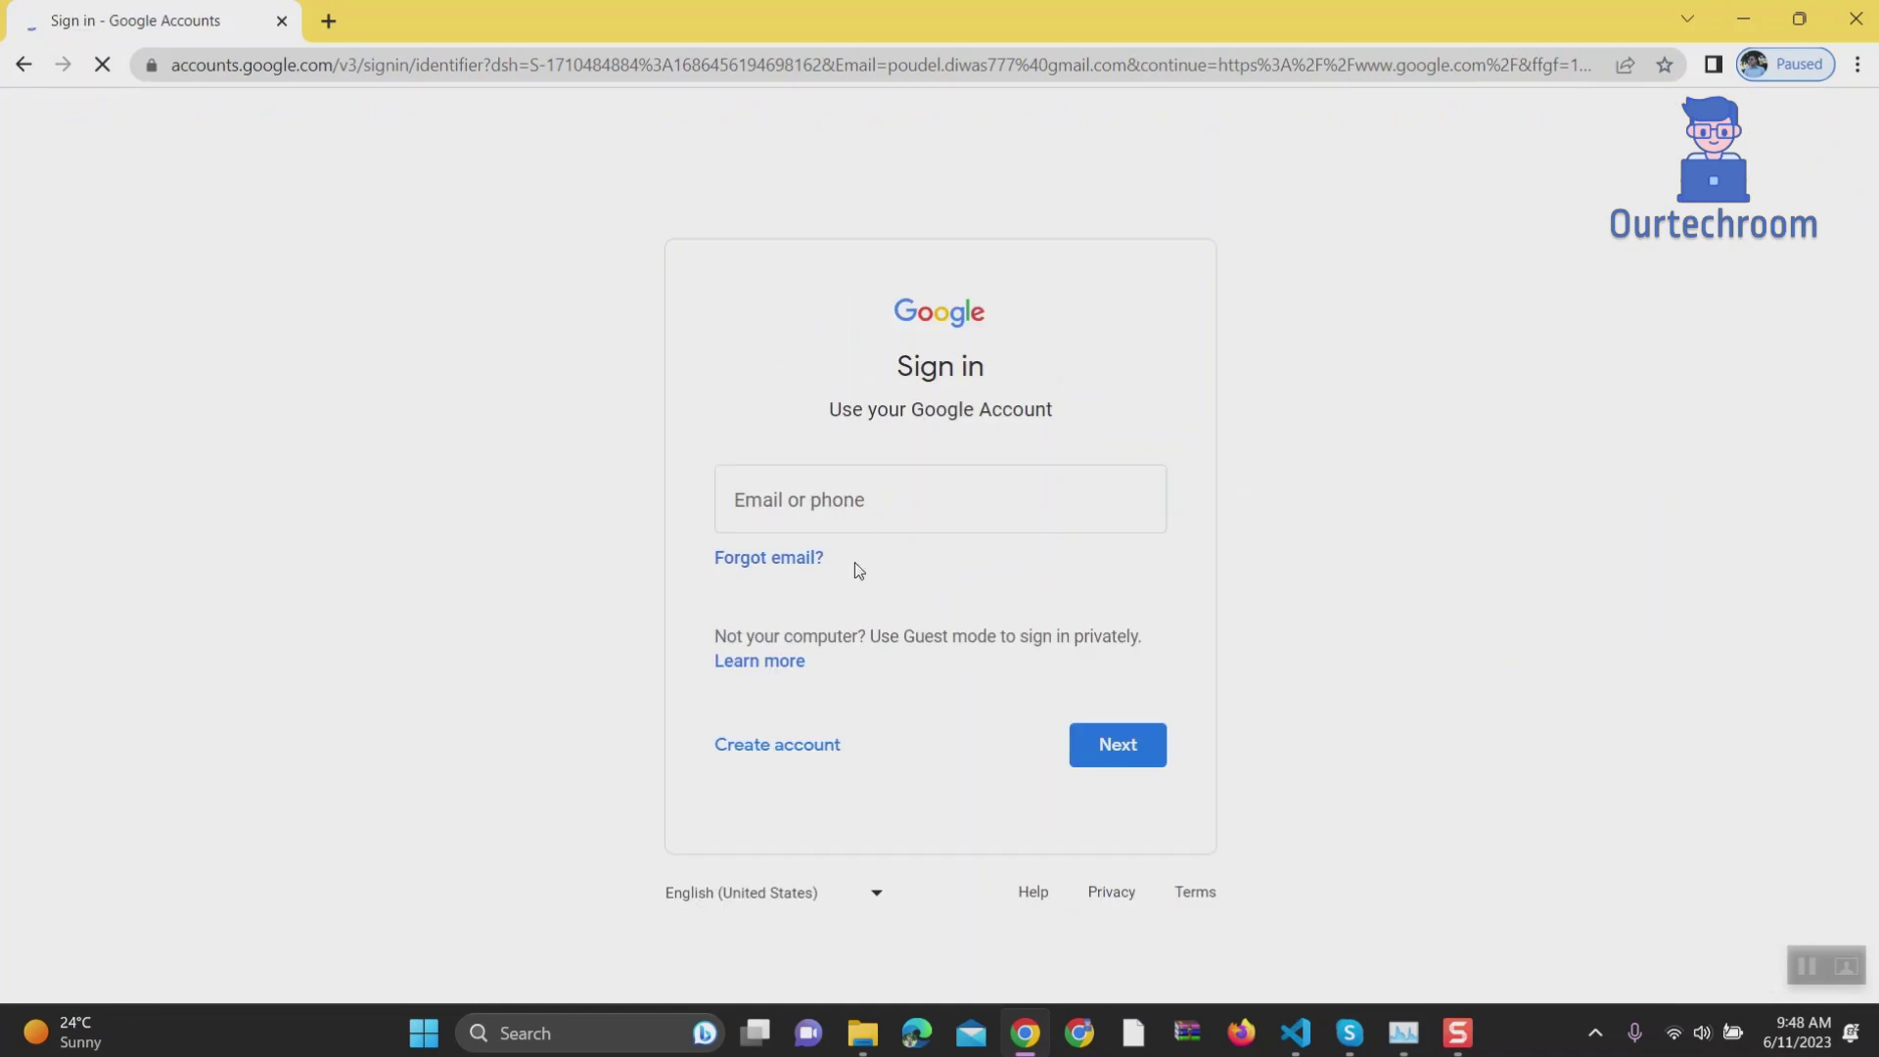
Step: Fill the Email or phone field with the saved account from autofill
click(994, 508)
click(1307, 504)
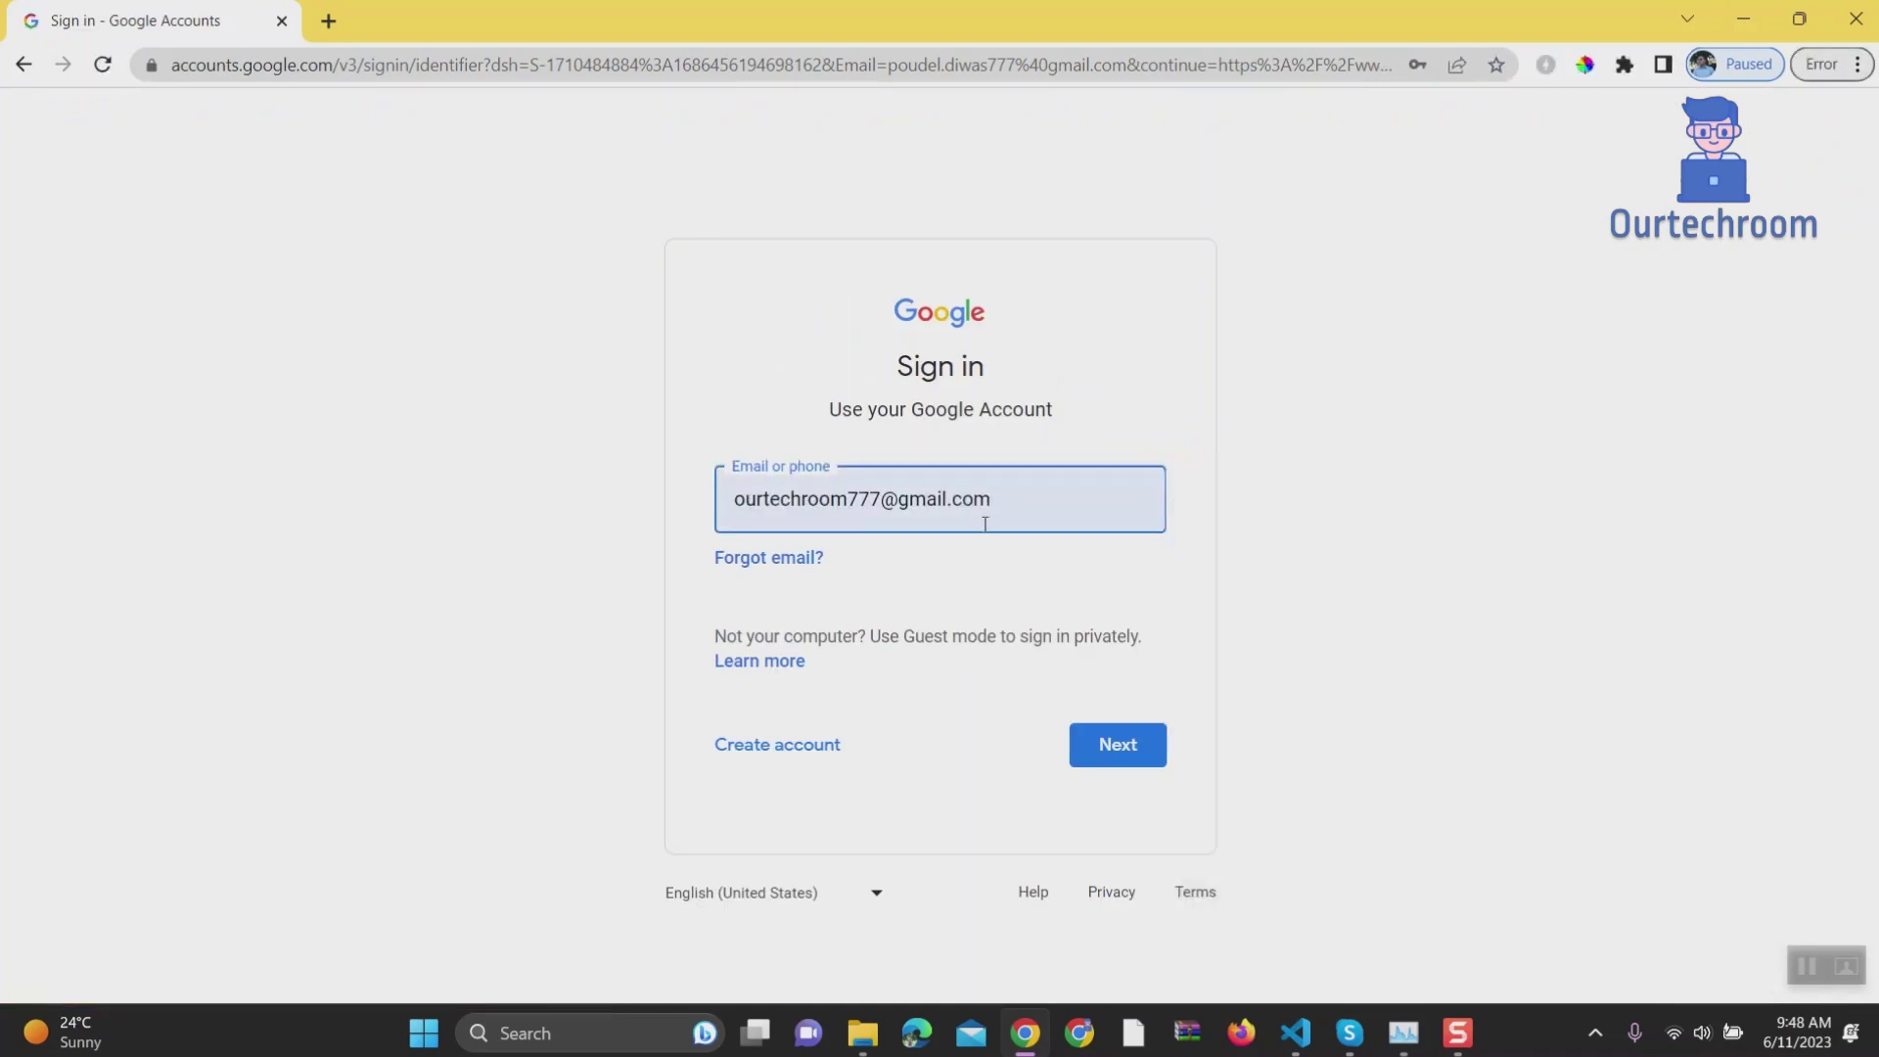